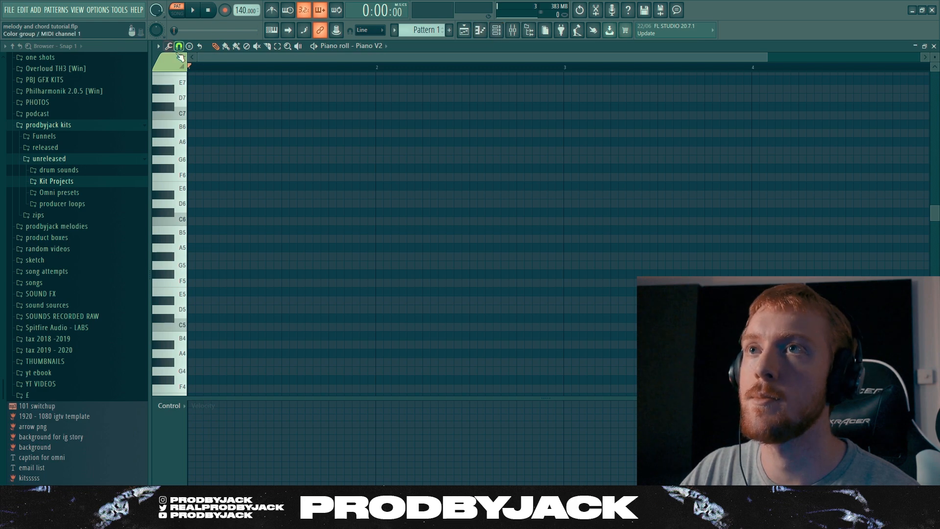
# Set the piano roll's scale highlighting to root note F# with the natural minor scale
pyautogui.click(158, 46)
pyautogui.moveTo(172, 104)
pyautogui.moveTo(245, 113)
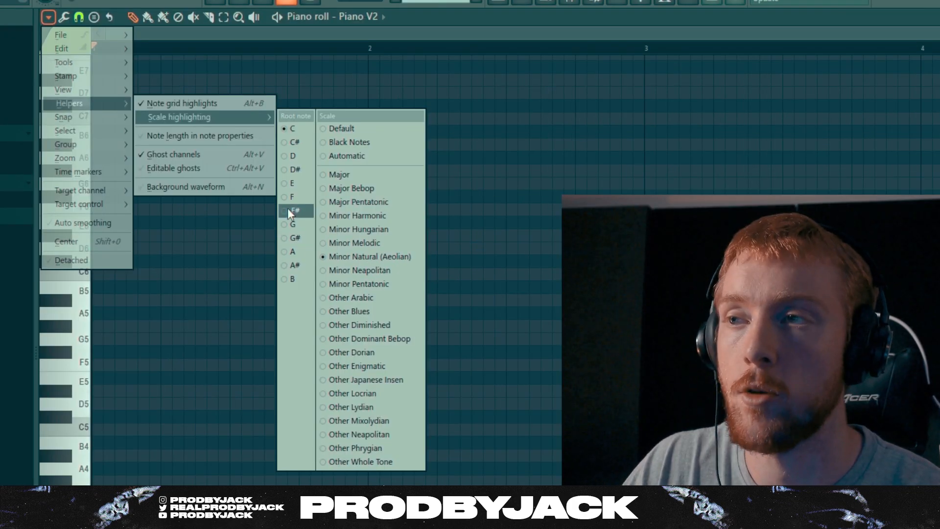
pyautogui.click(294, 210)
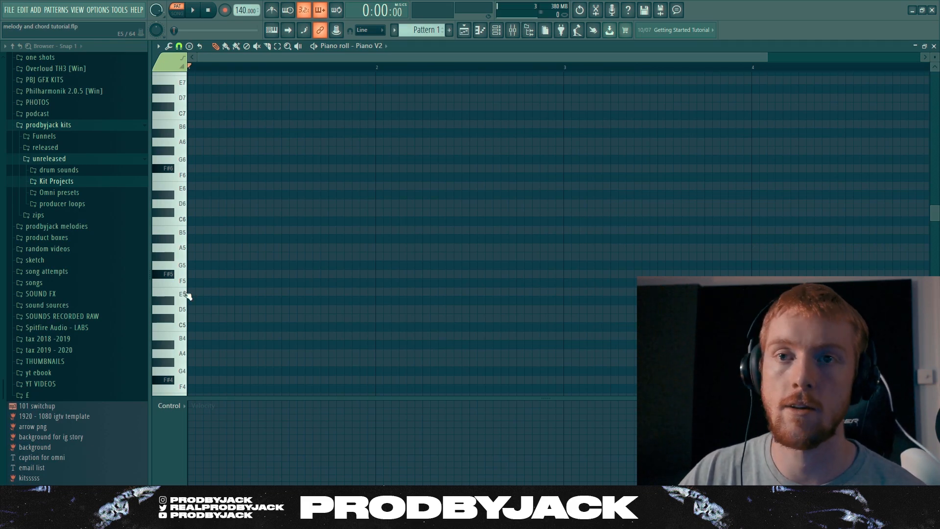
pyautogui.keyDown('ctrl'); pyautogui.scroll(-2, 206, 286); pyautogui.keyUp('ctrl')
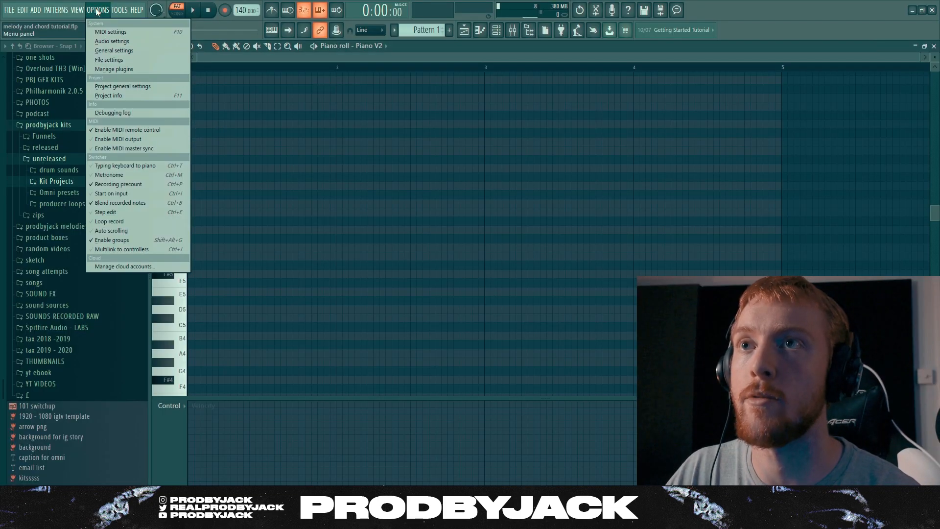
# Dump the last 2 minutes of the score log into the selected pattern
pyautogui.moveTo(129, 6)
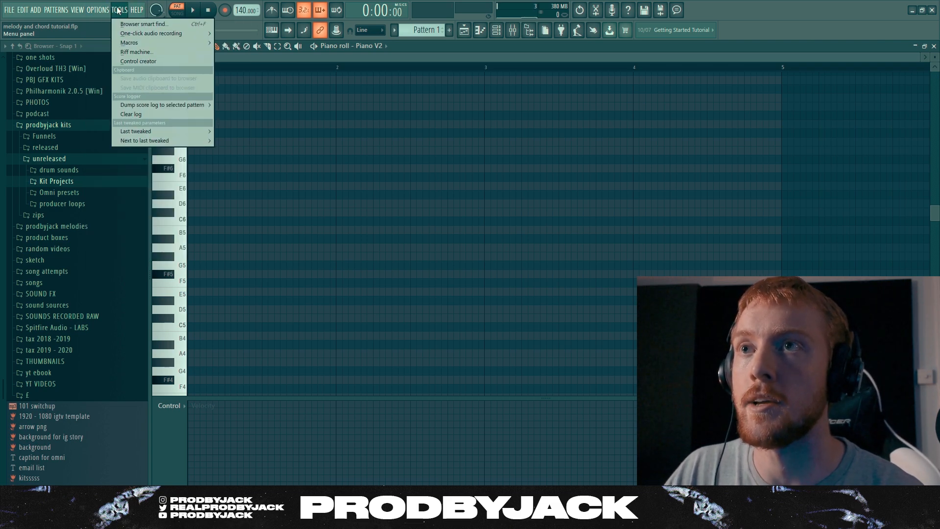
pyautogui.moveTo(142, 107)
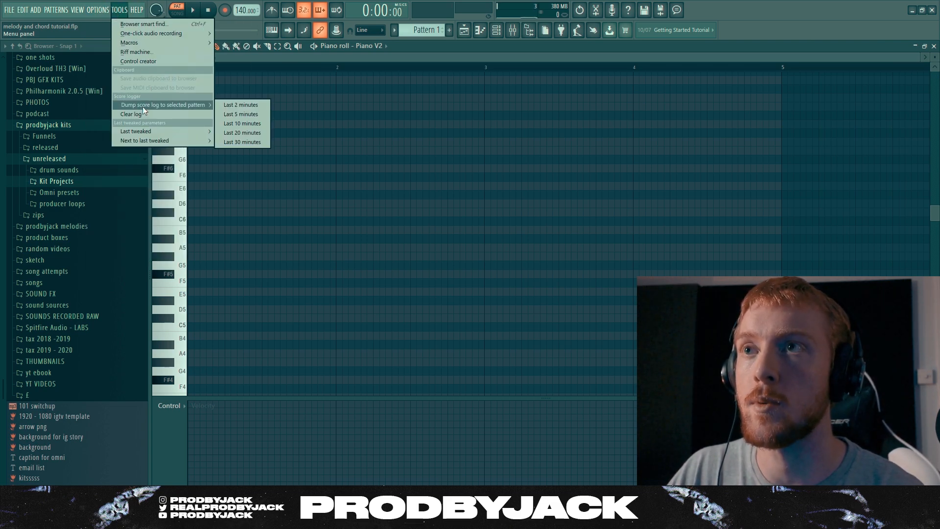
pyautogui.click(242, 104)
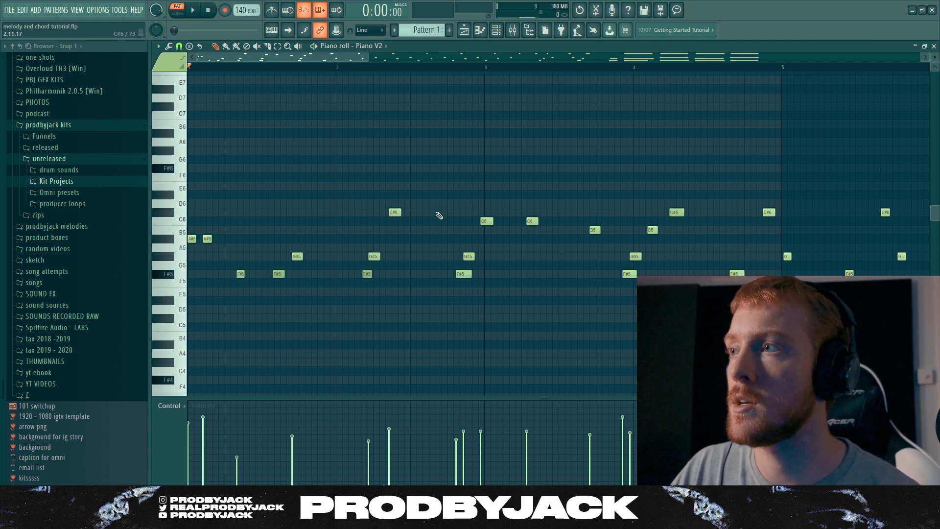
# Delete the recorded single melody notes that come before the four long chords
pyautogui.scroll(-5, 440, 216)
pyautogui.moveTo(600, 173); pyautogui.dragTo(196, 310)
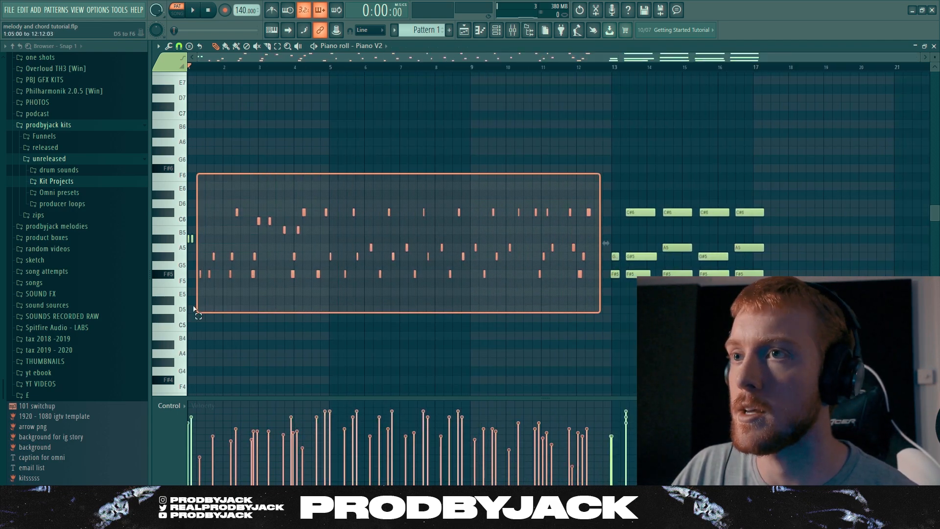
pyautogui.press('Delete')
# Move the remaining chords towards the start of the pattern and delete the leftover stray notes in front of them
pyautogui.moveTo(573, 172); pyautogui.dragTo(778, 305)
pyautogui.moveTo(614, 274); pyautogui.dragTo(190, 274)
pyautogui.keyDown('ctrl'); pyautogui.click(190, 285); pyautogui.keyUp('ctrl')
pyautogui.scroll(5, 190, 277)
pyautogui.rightClick(203, 274)
pyautogui.rightClick(209, 256)
# Shift all four chords earlier so that the first one begins at the start of bar 1
pyautogui.hotkey('ctrl', 'a')
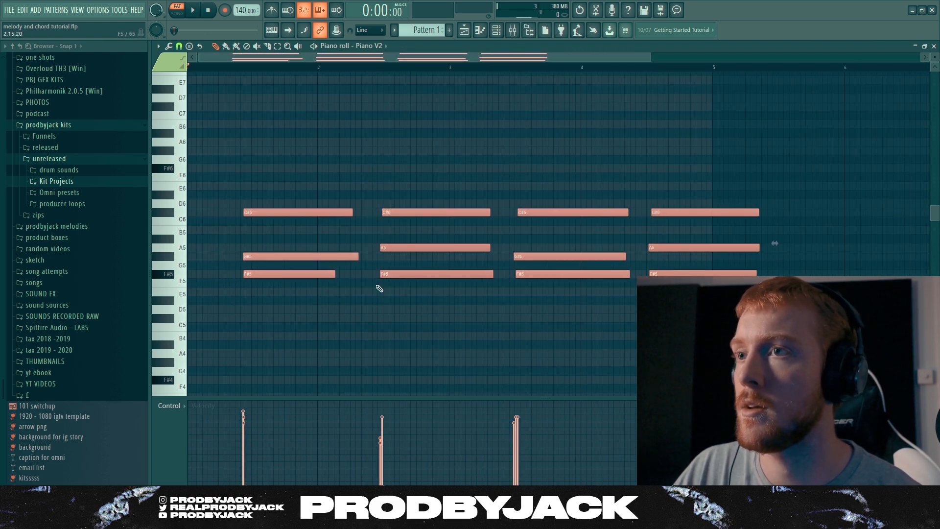
pyautogui.moveTo(277, 277); pyautogui.dragTo(222, 277)
pyautogui.keyDown('ctrl'); pyautogui.click(264, 313); pyautogui.keyUp('ctrl')
pyautogui.scroll(-3, 254, 306)
pyautogui.moveTo(541, 172); pyautogui.dragTo(205, 309)
pyautogui.keyDown('ctrl'); pyautogui.click(252, 330); pyautogui.keyUp('ctrl')
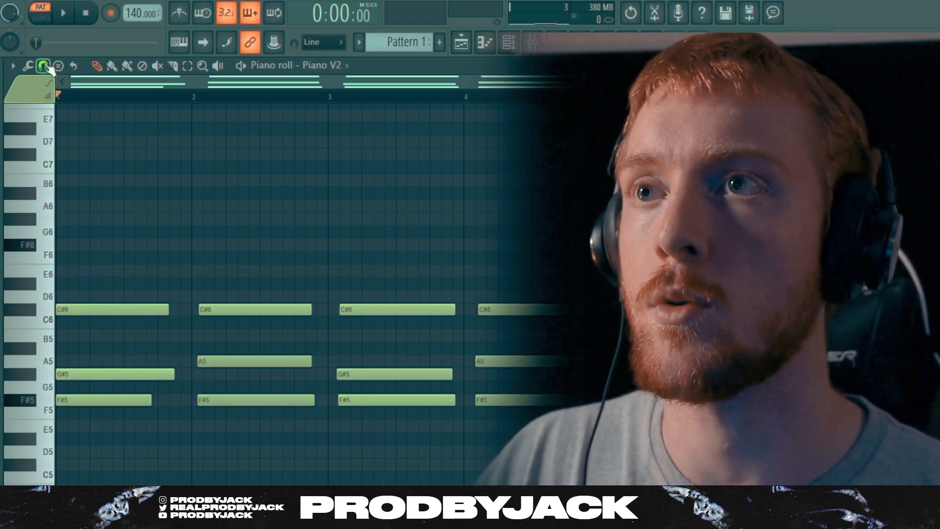
# Set the piano roll snap to 1/2 beat, align each chord with the start of its bar, and play the pattern
pyautogui.click(179, 45)
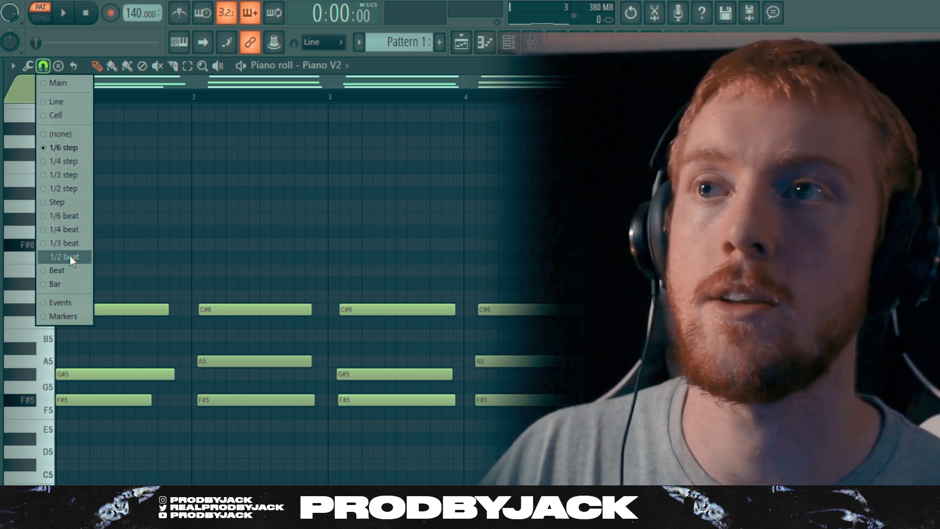
pyautogui.click(70, 257)
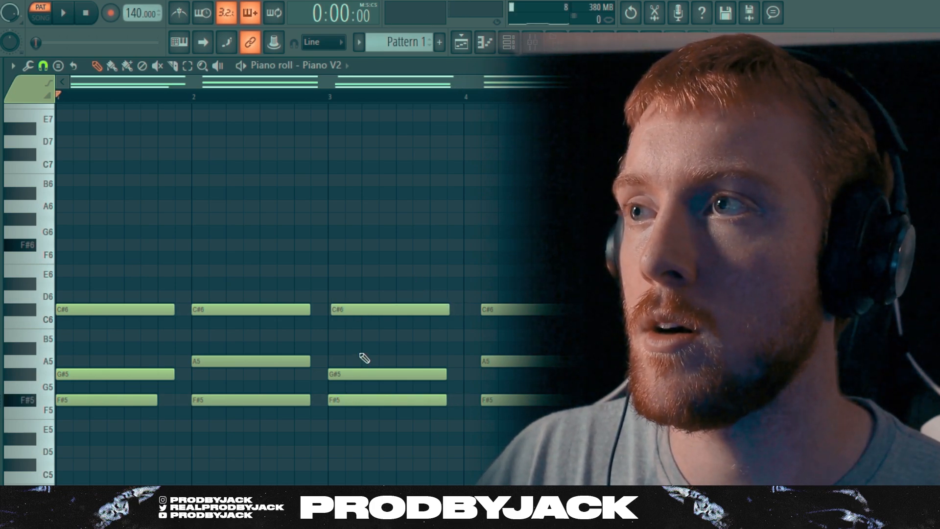
pyautogui.moveTo(508, 290); pyautogui.dragTo(523, 417)
pyautogui.hotkey('shift', 'Left')
pyautogui.hotkey('ctrl', 'd')
pyautogui.press('space')
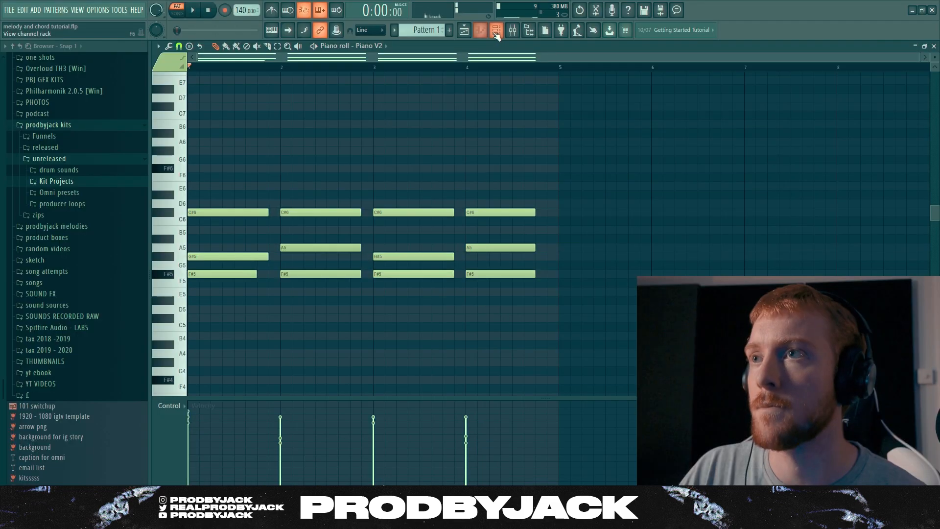
# Open the Piano V2 instrument from the channel rack and load the Jazz Upright Picky preset
pyautogui.click(497, 32)
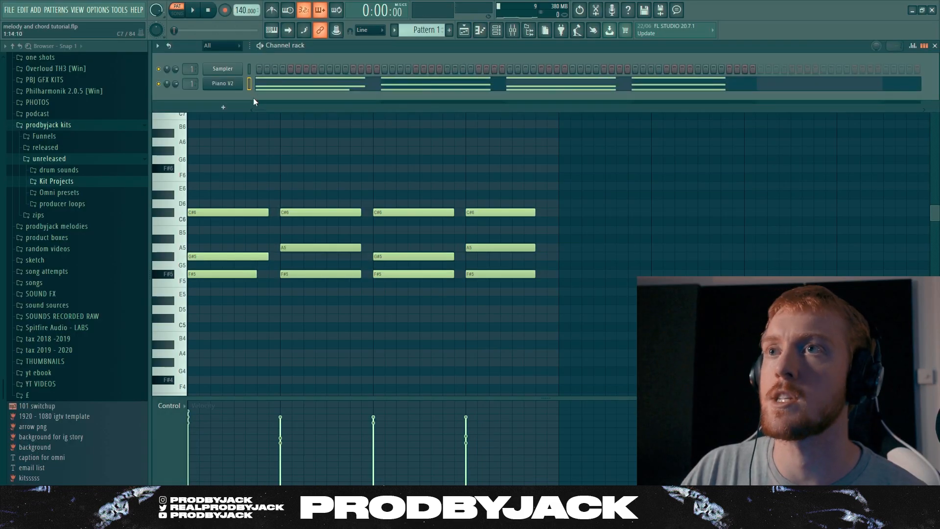
pyautogui.click(240, 85)
pyautogui.moveTo(359, 136); pyautogui.dragTo(352, 111)
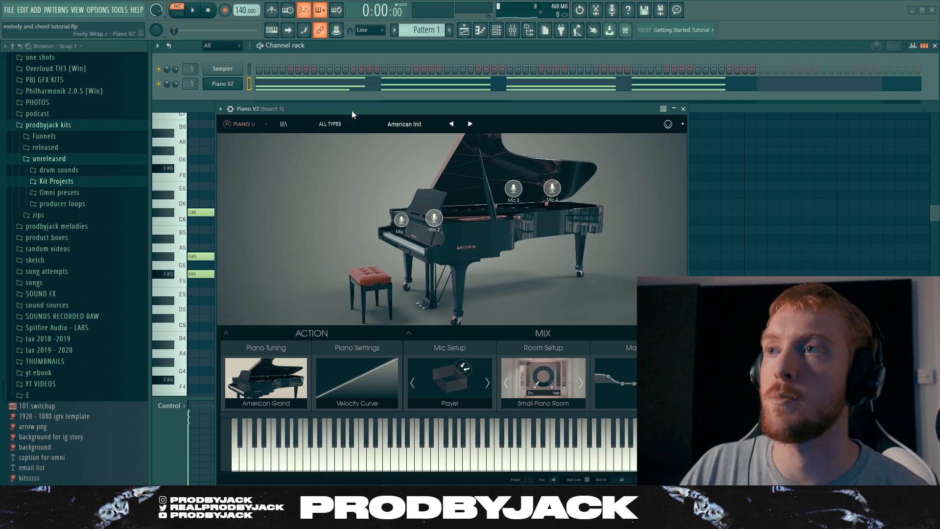
pyautogui.click(415, 130)
pyautogui.click(483, 295)
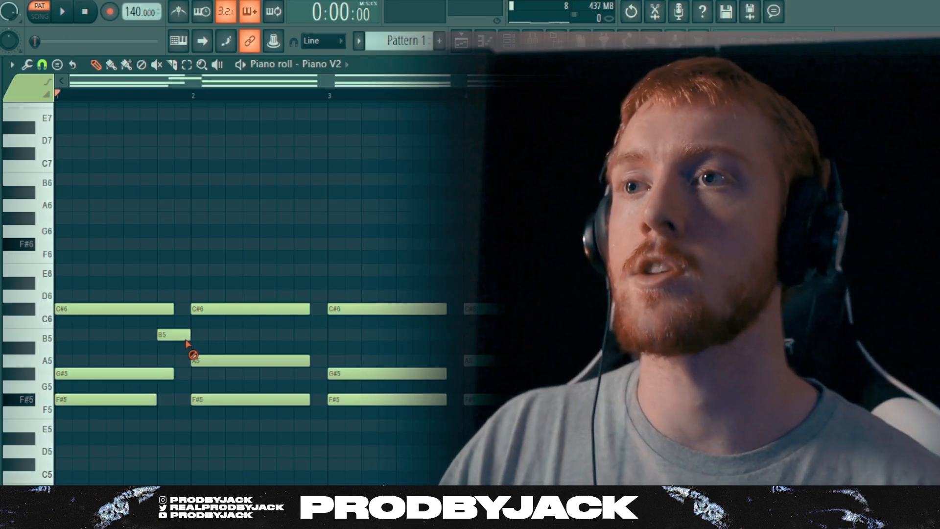
pyautogui.rightClick(187, 338)
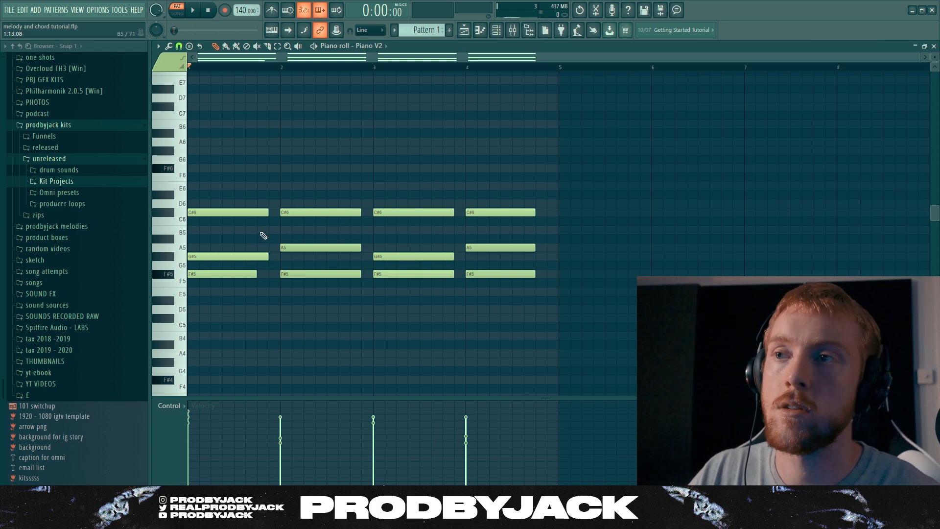
# Add short B5 notes at the ends of bars 1 and 3 and short G#5 notes at the ends of bars 2 and 4
pyautogui.press('space')
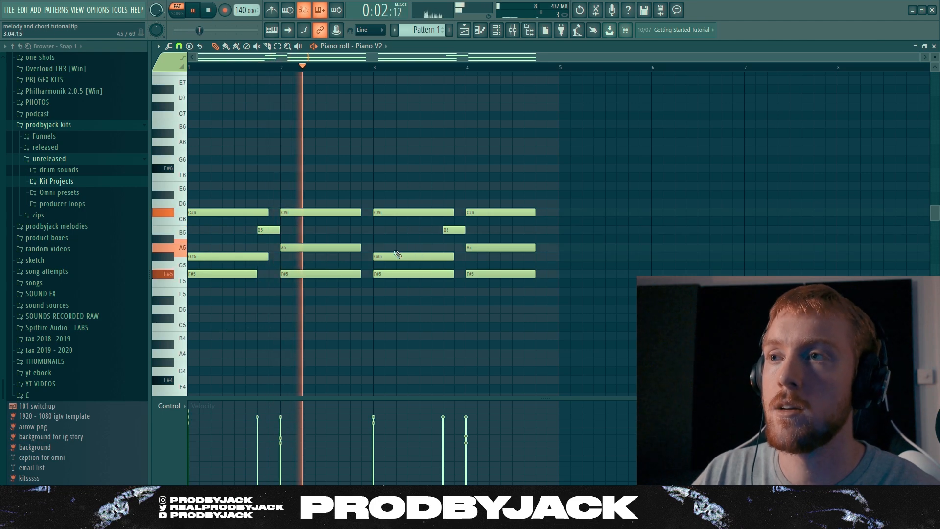
pyautogui.click(363, 256)
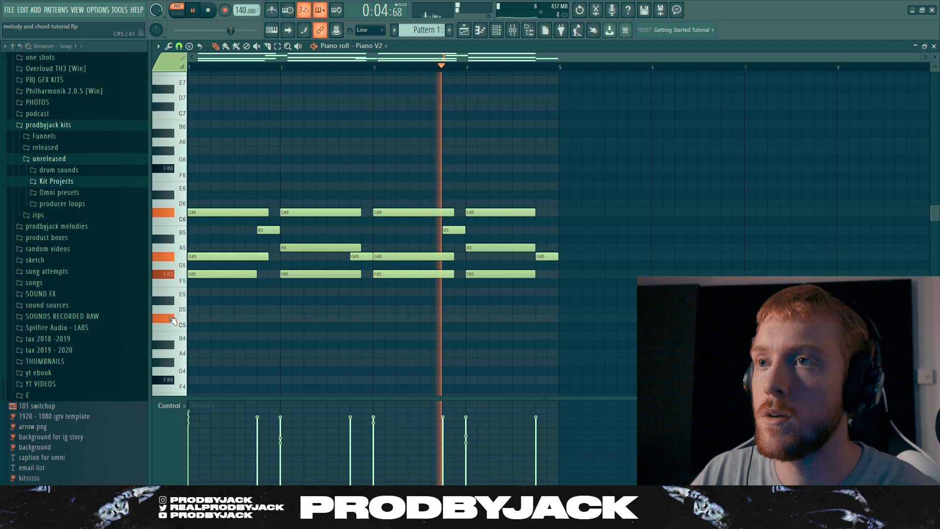
pyautogui.press('space')
# Draw an F#4 bass note about five beats long from the start of bar 1 and play the pattern
pyautogui.scroll(-2, 216, 318)
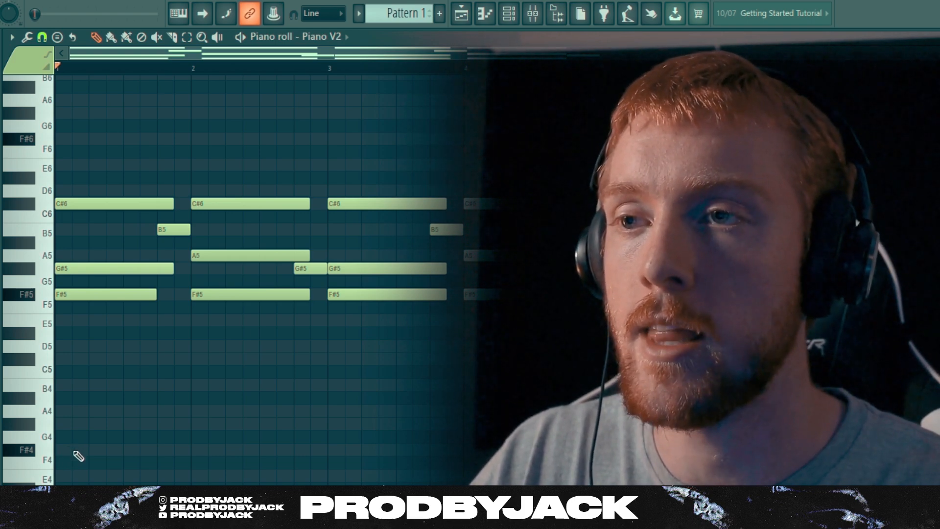
pyautogui.moveTo(76, 451)
pyautogui.mouseDown()
pyautogui.moveTo(60, 449)
pyautogui.moveTo(215, 449)
pyautogui.mouseUp()
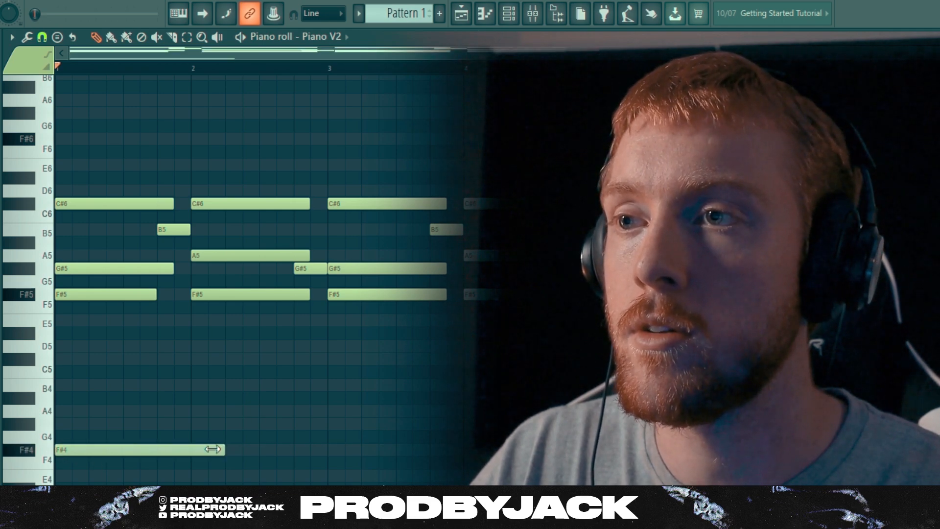
pyautogui.press('space')
# Try a D4 bass note from the end of the F#4 note to the start of bar 3
pyautogui.scroll(-3, 216, 455)
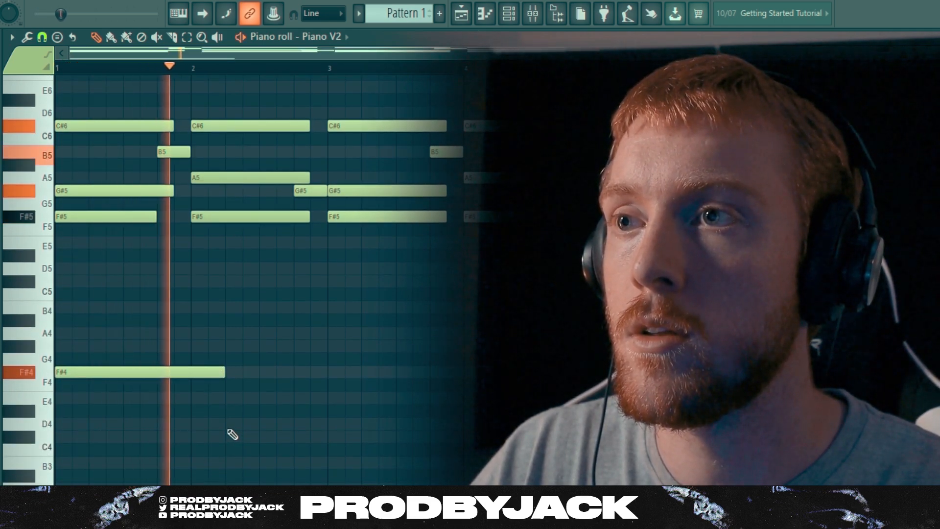
pyautogui.click(231, 425)
pyautogui.moveTo(392, 424); pyautogui.dragTo(324, 425)
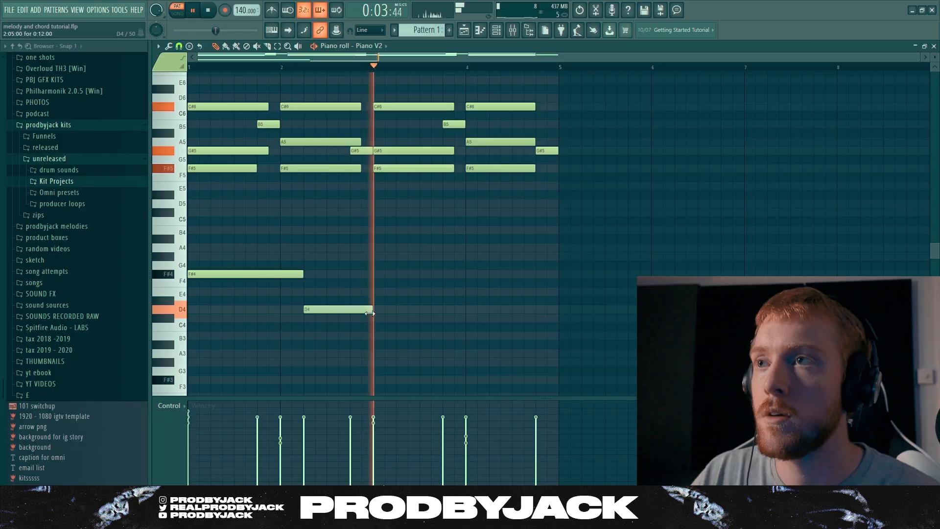
pyautogui.press('space')
pyautogui.rightClick(355, 311)
# Shorten the F#4 bass note to one bar, then add one-bar bass notes on F#4 in bar 3 and C#4 in bars 2 and 4
pyautogui.press('space')
pyautogui.moveTo(303, 274); pyautogui.dragTo(279, 276)
pyautogui.click(378, 275)
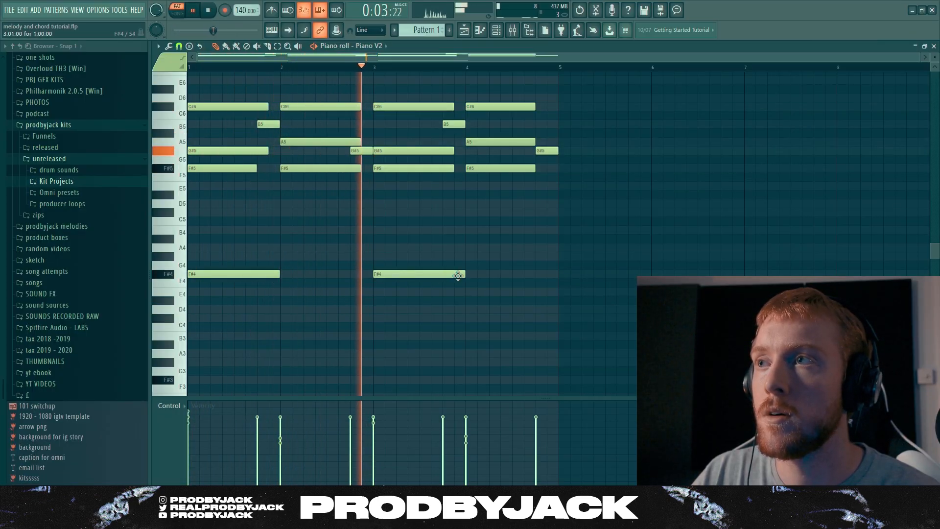
pyautogui.click(470, 318)
pyautogui.click(285, 319)
# Try an E4 bass note in the second half of bar 4
pyautogui.click(516, 293)
pyautogui.moveTo(603, 294); pyautogui.dragTo(557, 295)
pyautogui.rightClick(541, 294)
# Stop playback and lower the velocity of the four bass notes
pyautogui.press('space')
pyautogui.moveTo(229, 234)
pyautogui.mouseDown()
pyautogui.moveTo(418, 324)
pyautogui.moveTo(490, 338)
pyautogui.mouseUp()
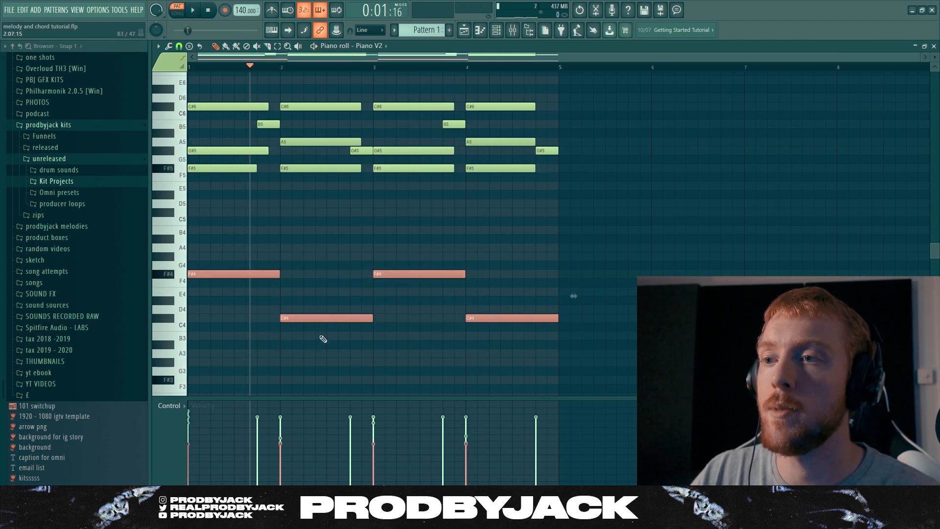
pyautogui.click(356, 348)
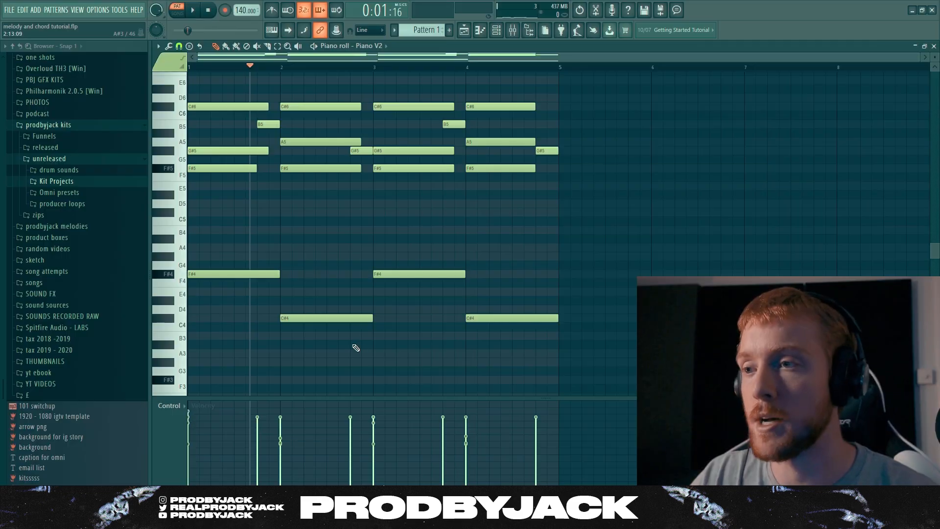
# Reselect the four F#4 and C#4 bass notes, lower their velocity further, and check the balance in playback
pyautogui.moveTo(266, 260); pyautogui.dragTo(508, 348)
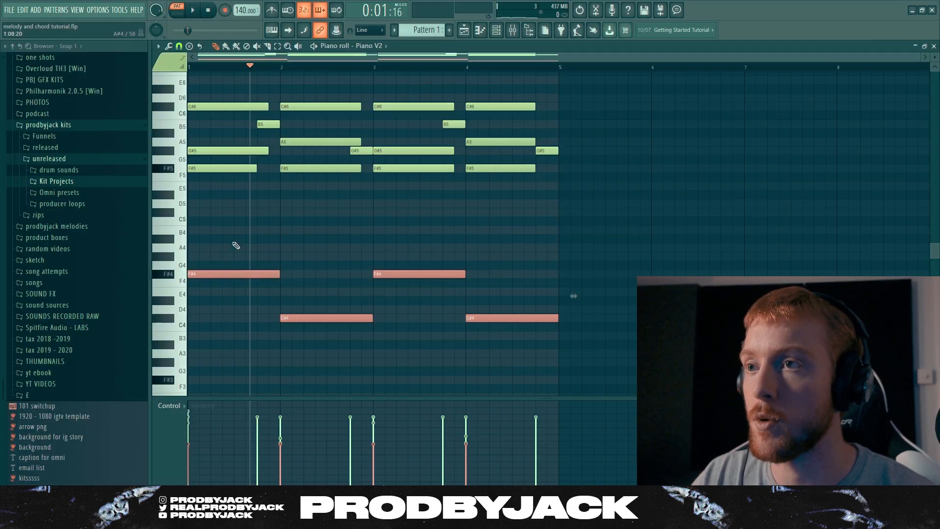
pyautogui.moveTo(235, 245); pyautogui.dragTo(562, 332)
pyautogui.moveTo(205, 244); pyautogui.dragTo(561, 361)
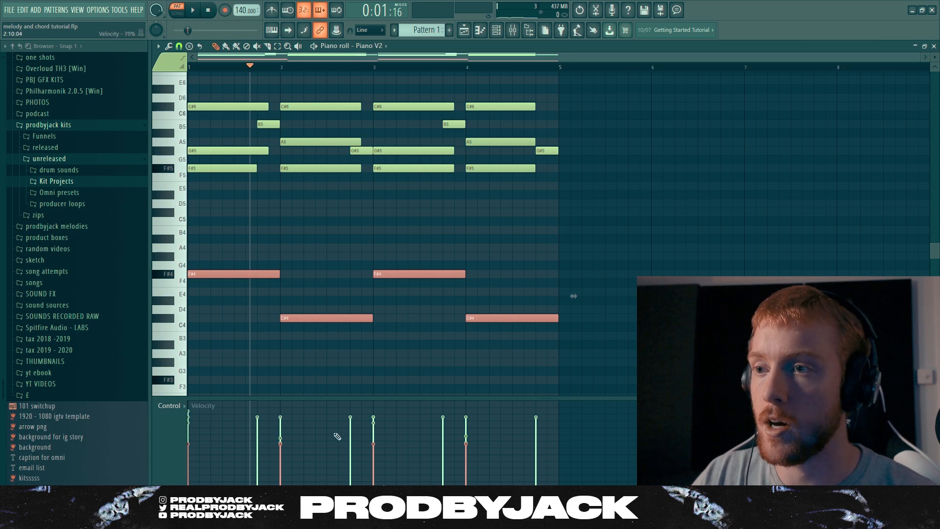
pyautogui.scroll(-2, 333, 264)
pyautogui.scroll(2, 336, 260)
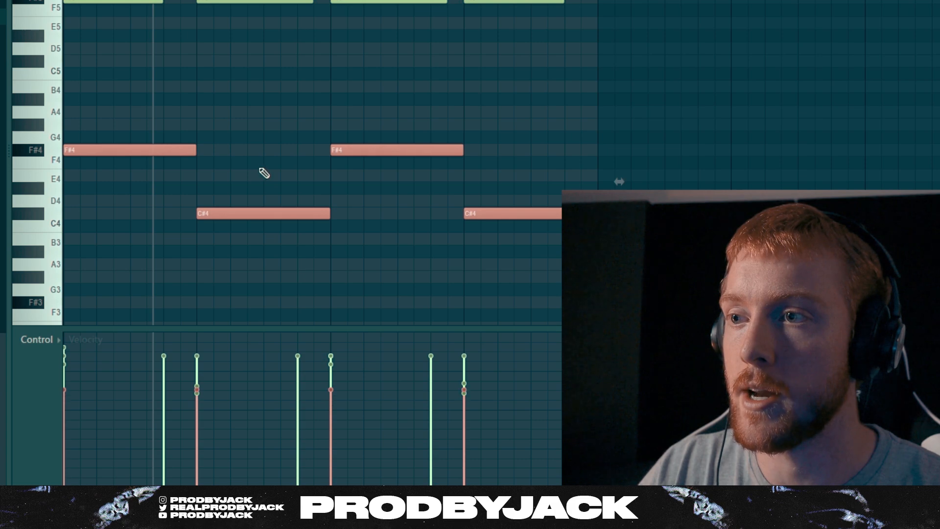
pyautogui.press('space')
pyautogui.press('space')
pyautogui.press('space')
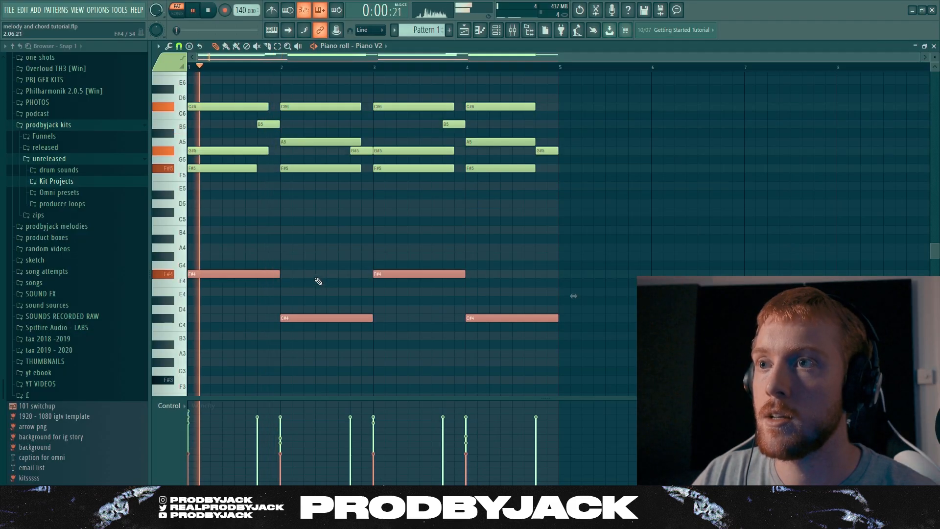
pyautogui.rightClick(247, 158)
# Reduce the bass notes' velocity a little more and replay the pattern
pyautogui.press('space')
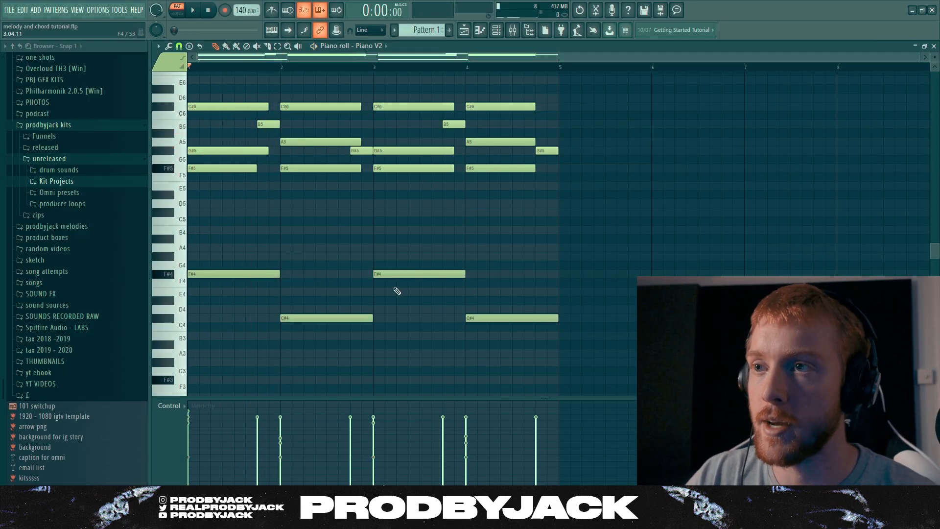
pyautogui.moveTo(231, 252); pyautogui.dragTo(543, 382)
pyautogui.hotkey('ctrl', 'Down')
pyautogui.press('space')
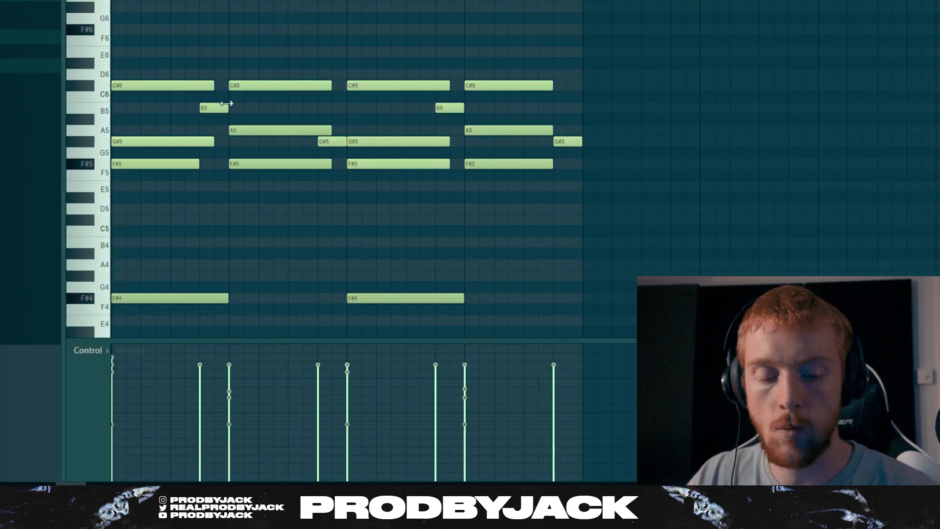
# Apply the piano roll randomizer with bipolar levels to vary the notes' pan and velocity
pyautogui.hotkey('alt', 'r')
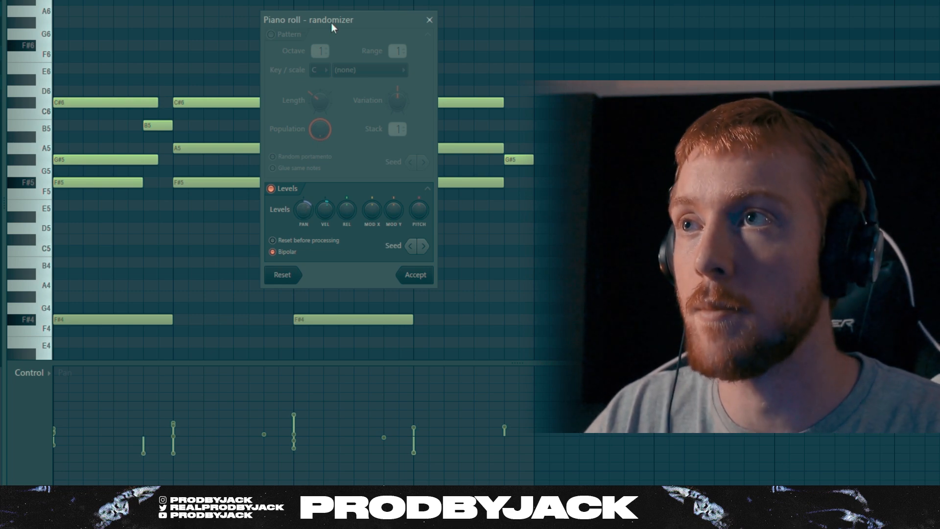
pyautogui.moveTo(316, 27); pyautogui.dragTo(309, 23)
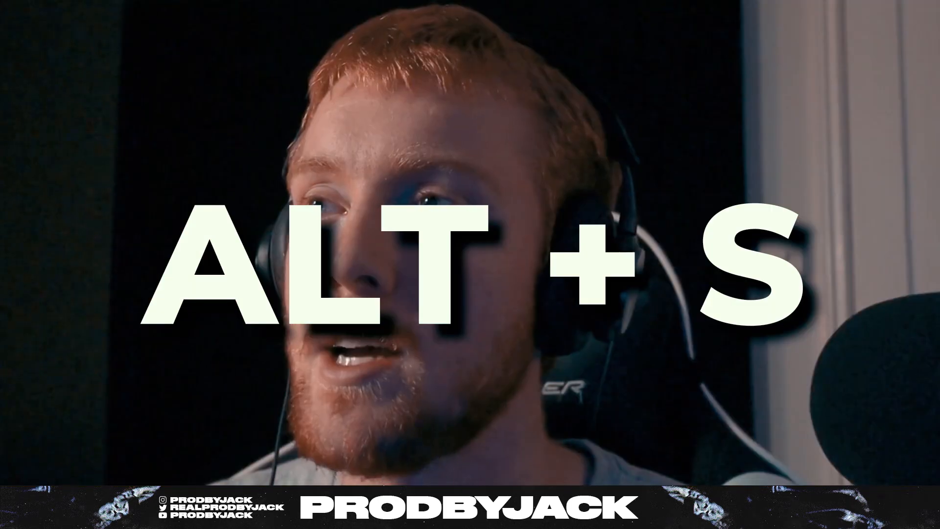
# Strum the chords with the strumizer's start and end timing and Preserve end enabled, then play the pattern
pyautogui.hotkey('alt', 's')
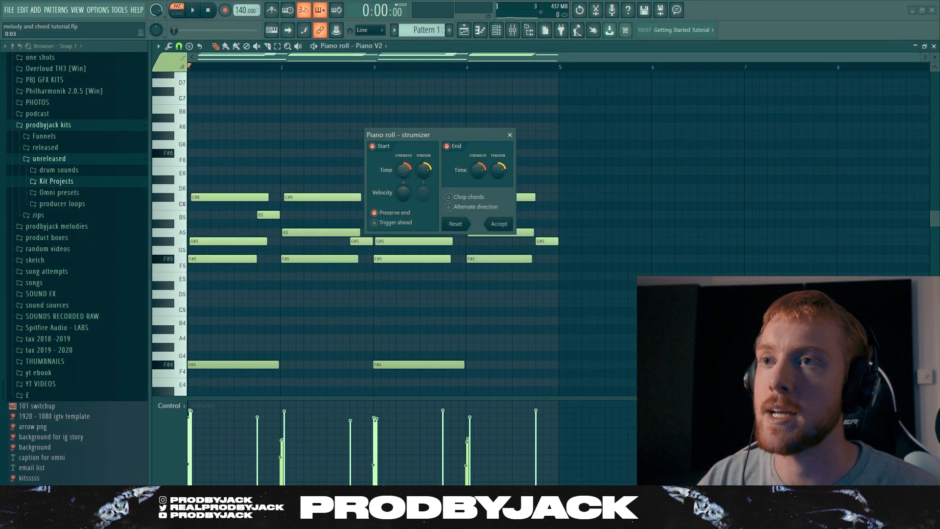
pyautogui.click(495, 224)
pyautogui.press('space')
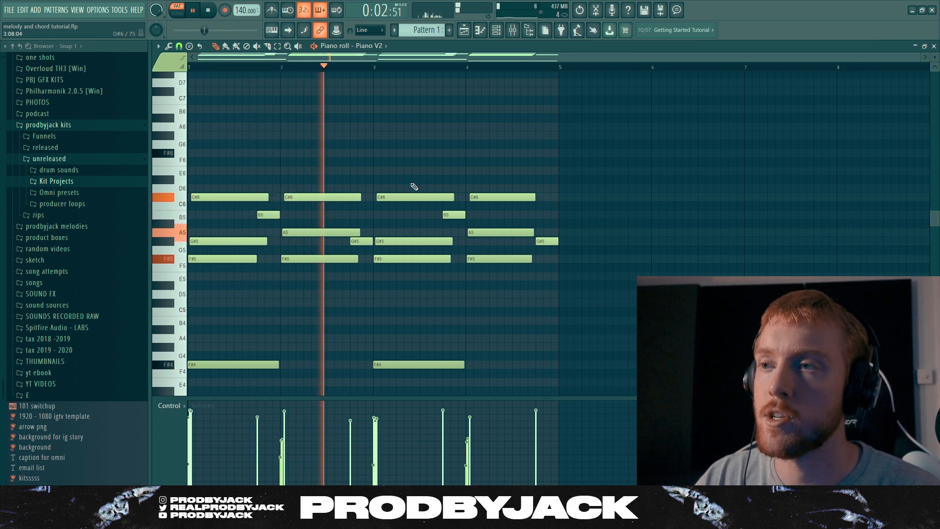
# Set the project tempo to 133 BPM and play the pattern
pyautogui.press('space')
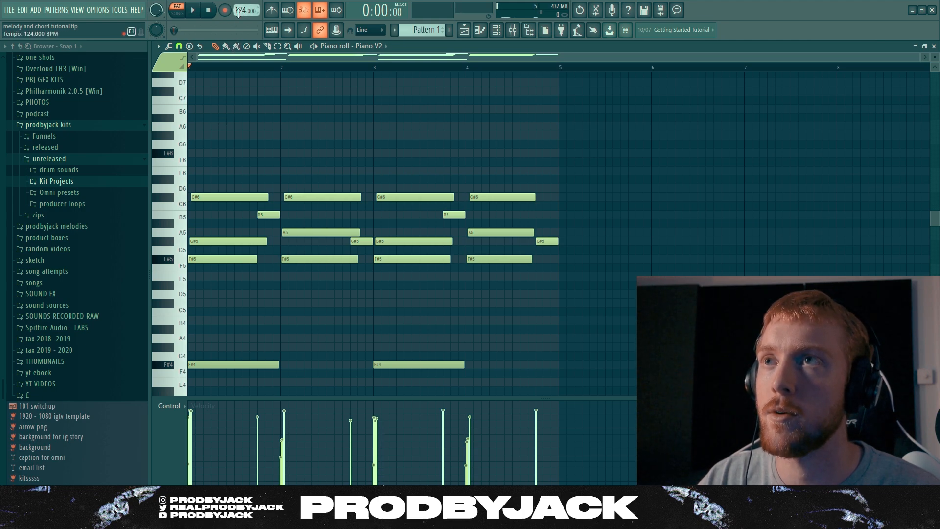
pyautogui.moveTo(238, 14); pyautogui.dragTo(238, 8)
pyautogui.press('space')
# Draw a melody of short F#6, G#6, A6 and E6 notes above the chords, repeating the rising and falling phrase from bar 3
pyautogui.click(216, 153)
pyautogui.click(227, 136)
pyautogui.click(239, 128)
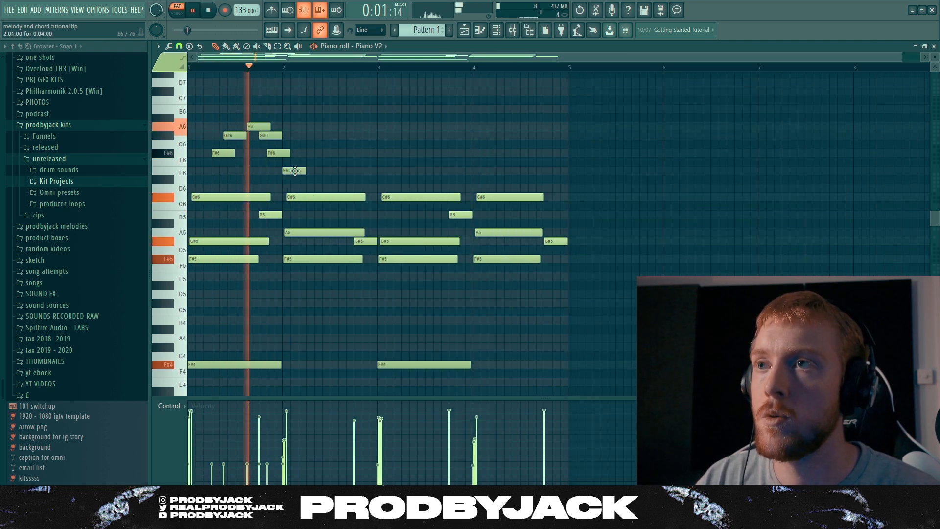
pyautogui.press('space')
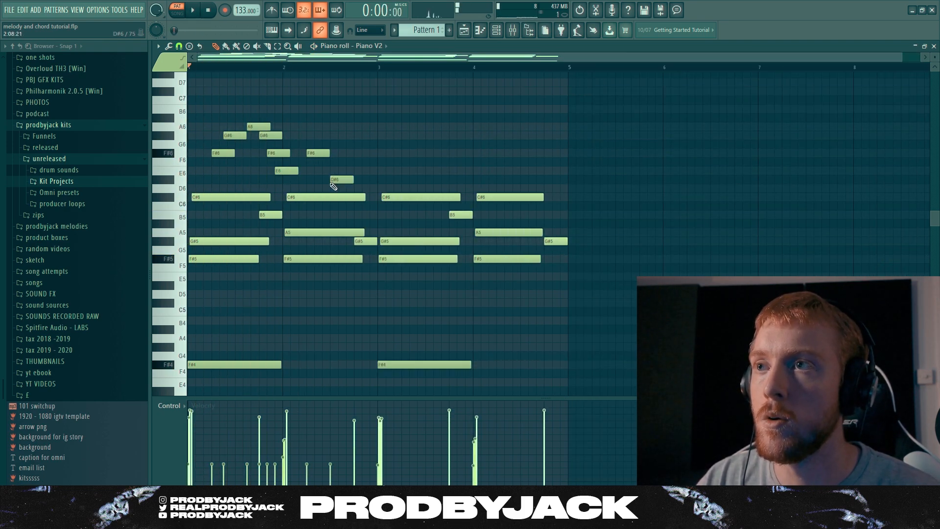
pyautogui.click(375, 170)
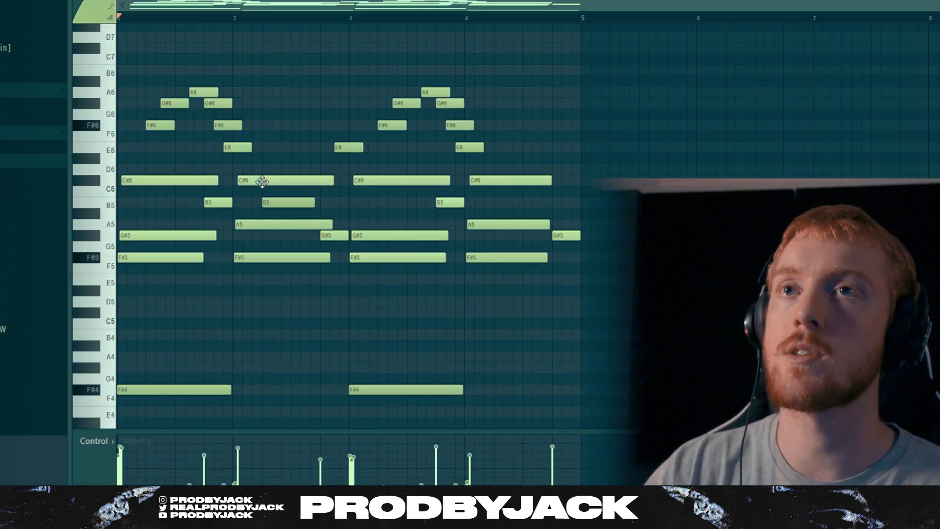
# Select the short melody notes above the chords and raise their velocities to slightly uneven levels
pyautogui.moveTo(518, 67); pyautogui.dragTo(142, 166)
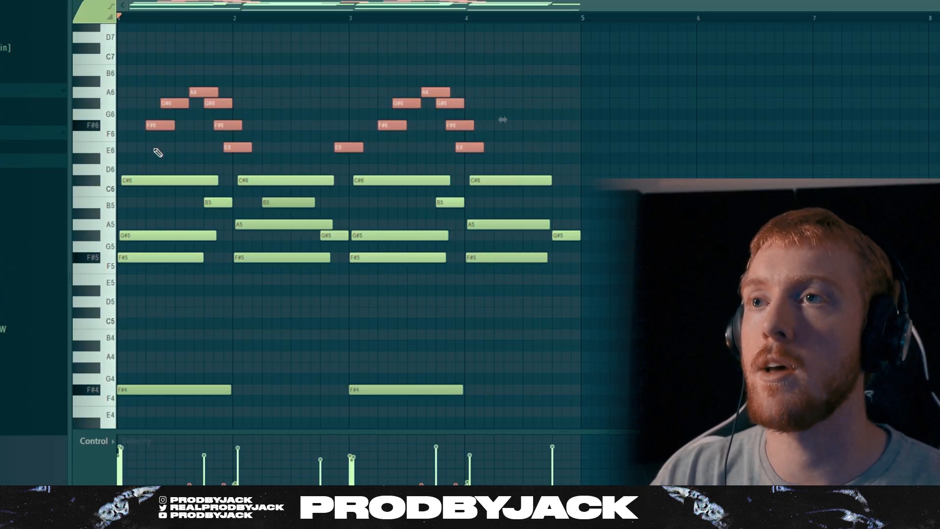
pyautogui.keyDown('ctrl'); pyautogui.click(156, 150); pyautogui.keyUp('ctrl')
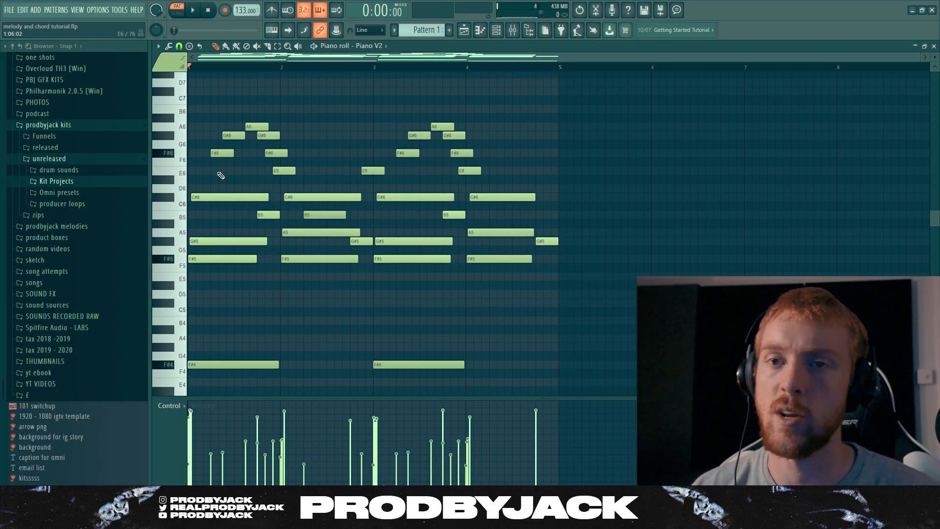
pyautogui.moveTo(214, 181); pyautogui.dragTo(505, 102)
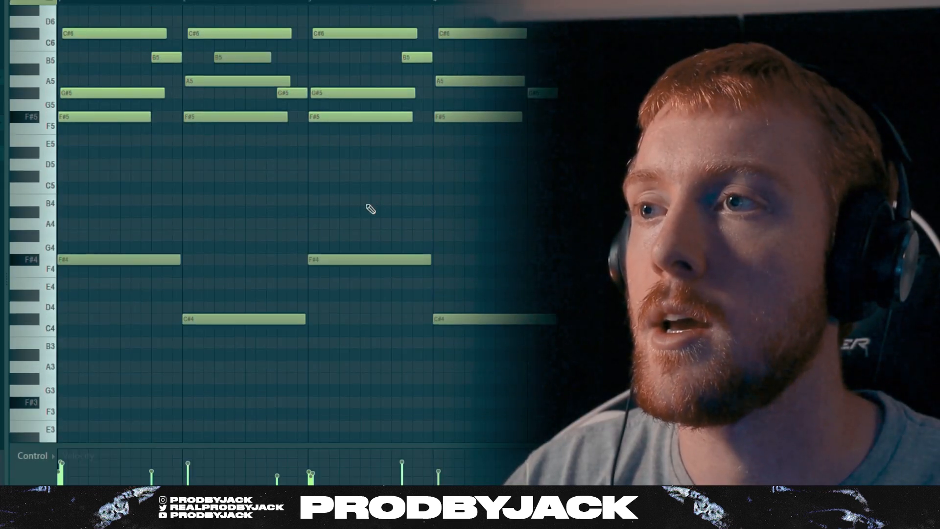
pyautogui.hotkey('ctrl', 'd')
pyautogui.scroll(5, 223, 355)
pyautogui.scroll(-2, 219, 348)
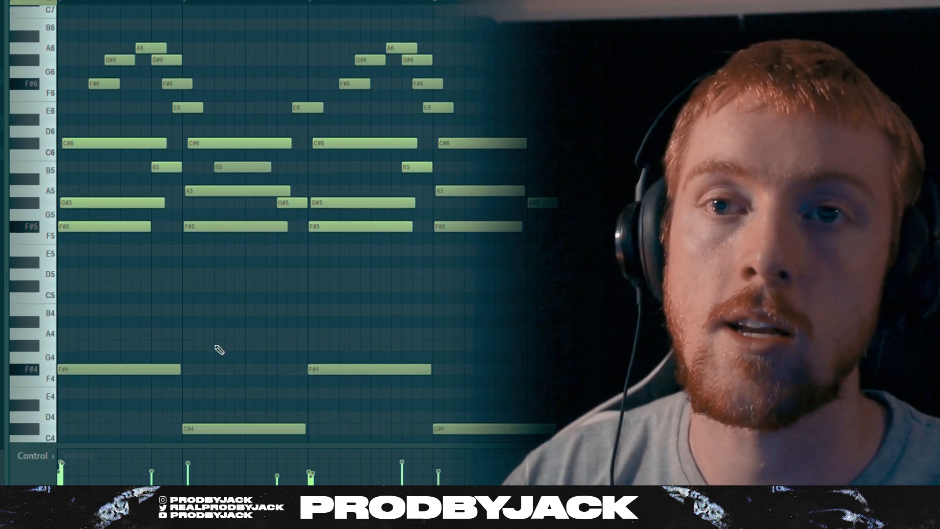
pyautogui.scroll(1, 218, 349)
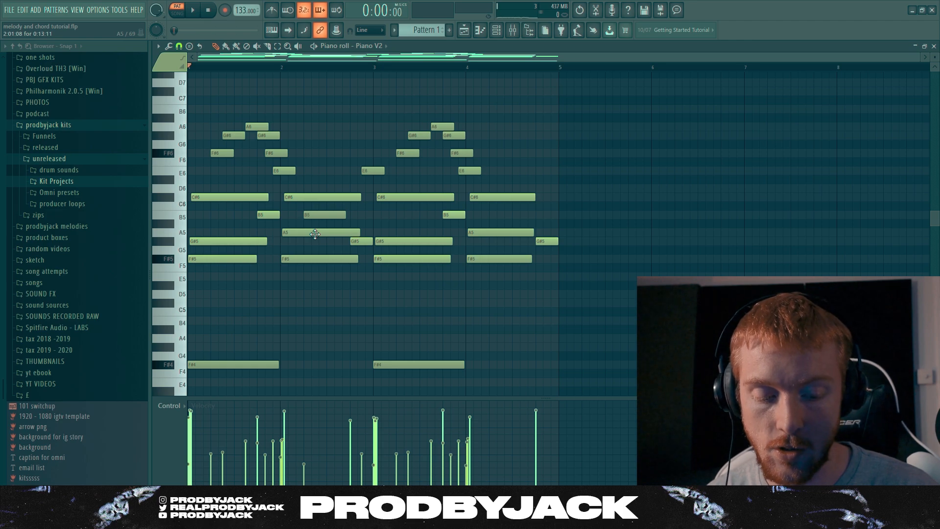
# Flip the whole pattern's notes horizontally so they run in reverse, and shift them all to start at bar 1
pyautogui.hotkey('alt', 'y')
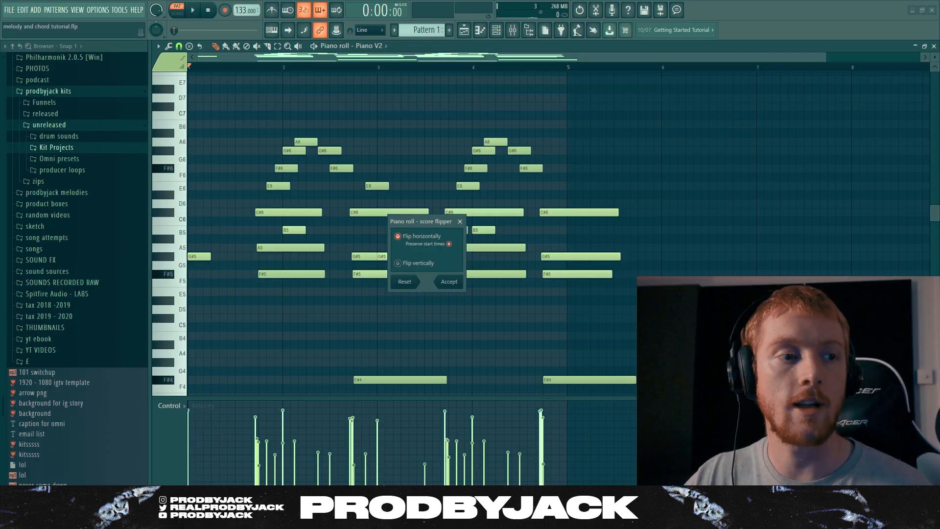
pyautogui.click(447, 276)
pyautogui.moveTo(663, 126); pyautogui.dragTo(128, 412)
pyautogui.scroll(-3, 269, 284)
pyautogui.scroll(3, 230, 265)
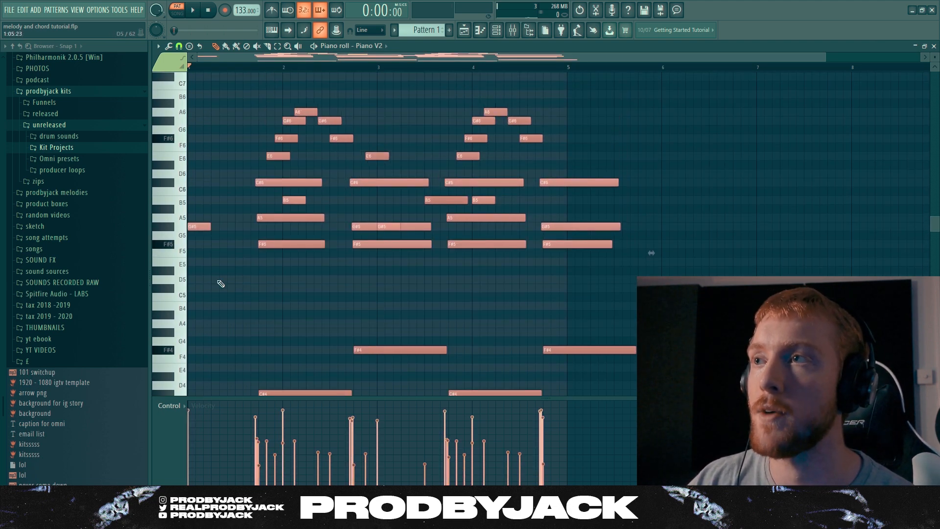
pyautogui.click(222, 283)
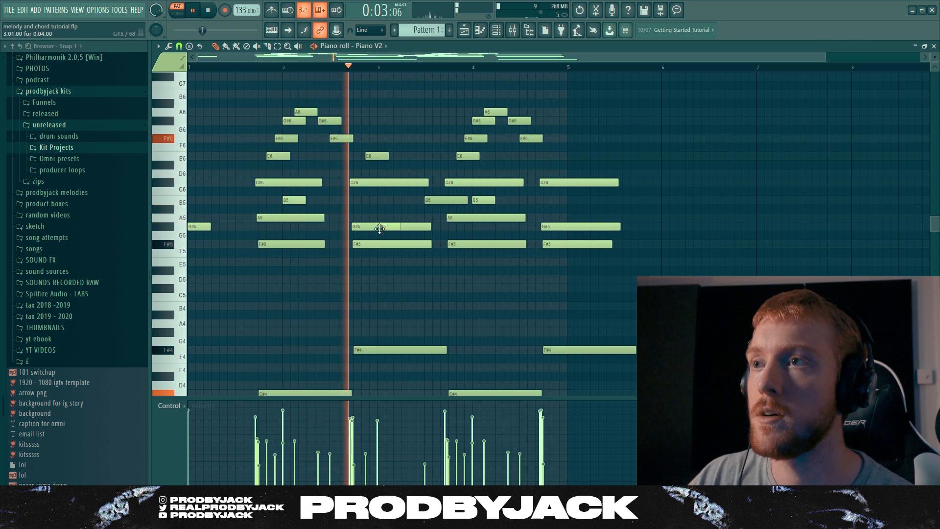
pyautogui.scroll(-3, 399, 247)
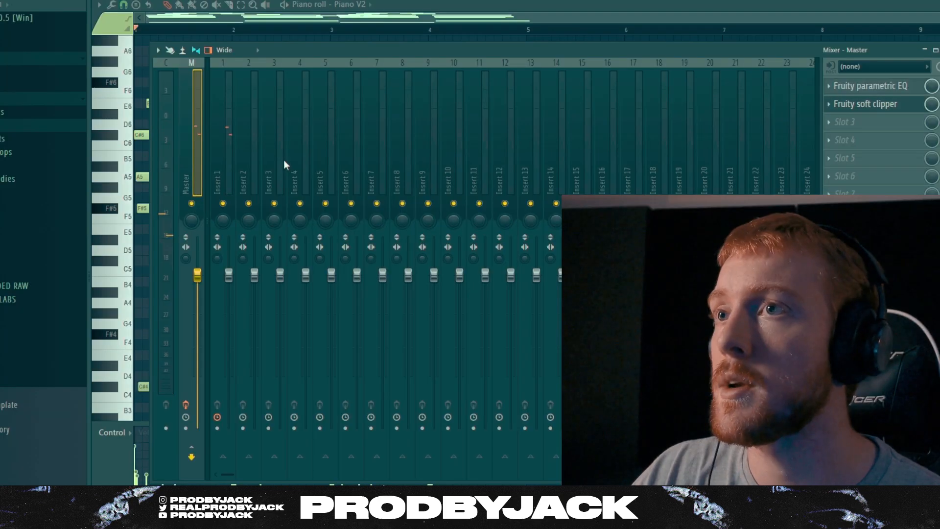
# Load HalfTime in the first effect slot of Insert 1 and raise the track's volume during playback
pyautogui.click(232, 163)
pyautogui.click(829, 86)
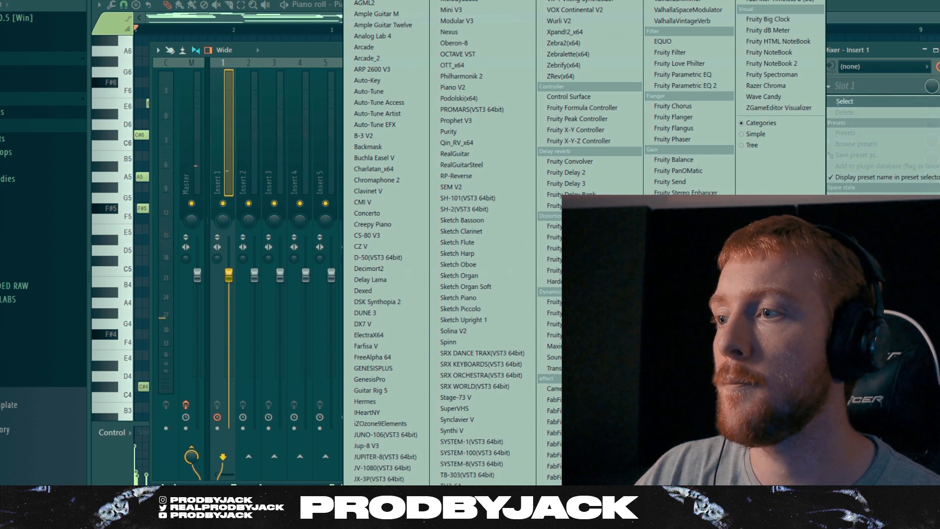
pyautogui.click(671, 2)
pyautogui.moveTo(282, 122); pyautogui.dragTo(495, 197)
pyautogui.press('space')
pyautogui.moveTo(228, 275); pyautogui.dragTo(237, 258)
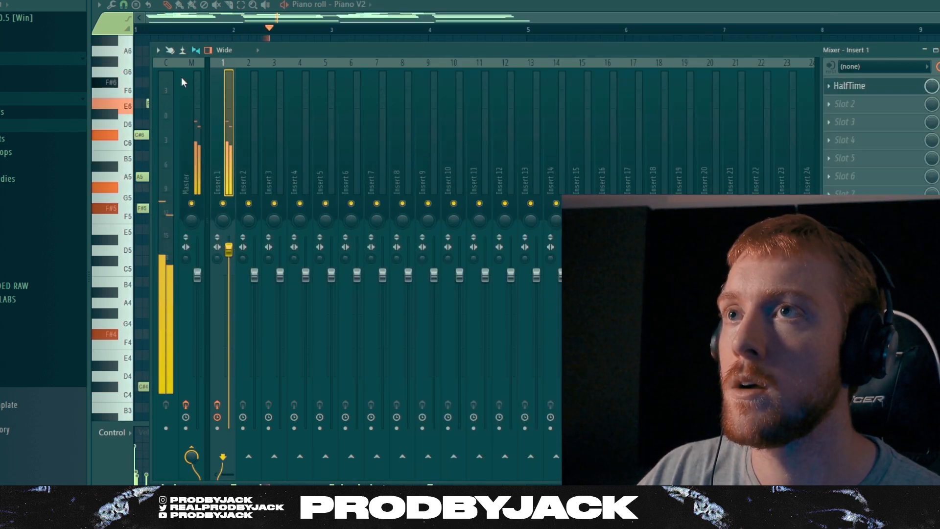
# Load FabFilter Pro-Q 3 in Insert 1's second effect slot and add a low-cut band
pyautogui.click(147, 78)
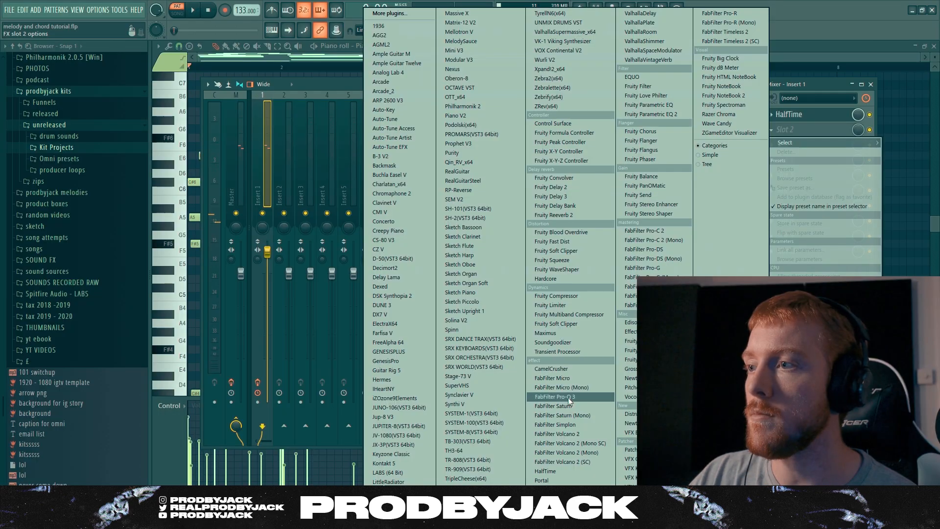
pyautogui.click(568, 398)
pyautogui.click(231, 258)
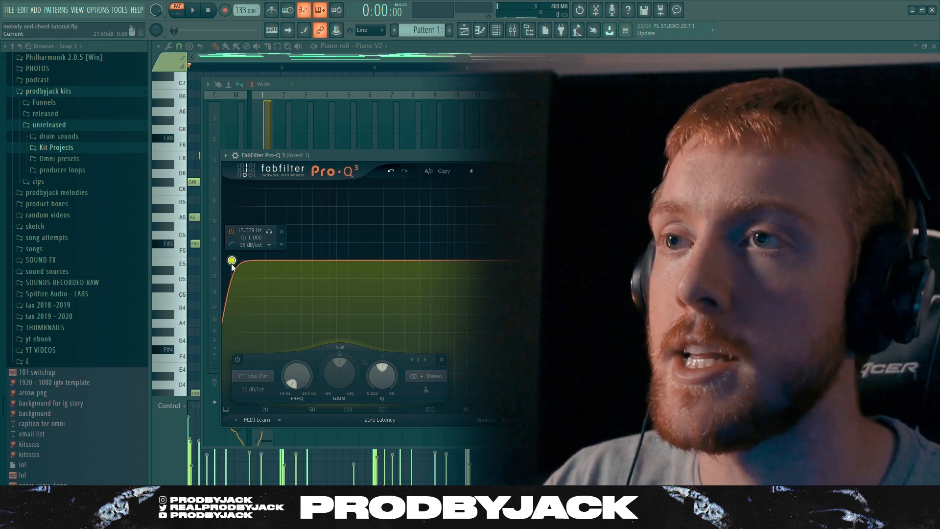
# Raise the low cut's frequency to just above 125 Hz while the pattern plays, and close the equalizer
pyautogui.moveTo(232, 263); pyautogui.dragTo(279, 259)
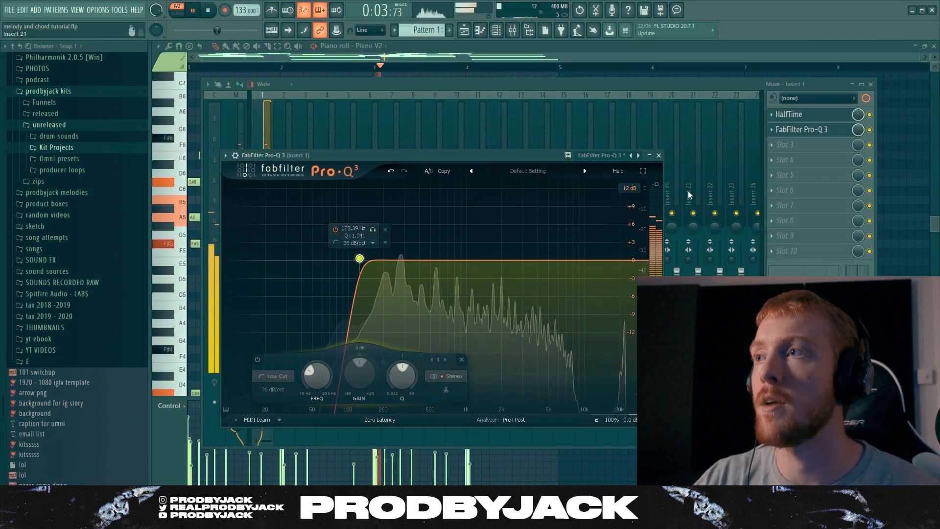
pyautogui.moveTo(360, 259); pyautogui.dragTo(365, 258)
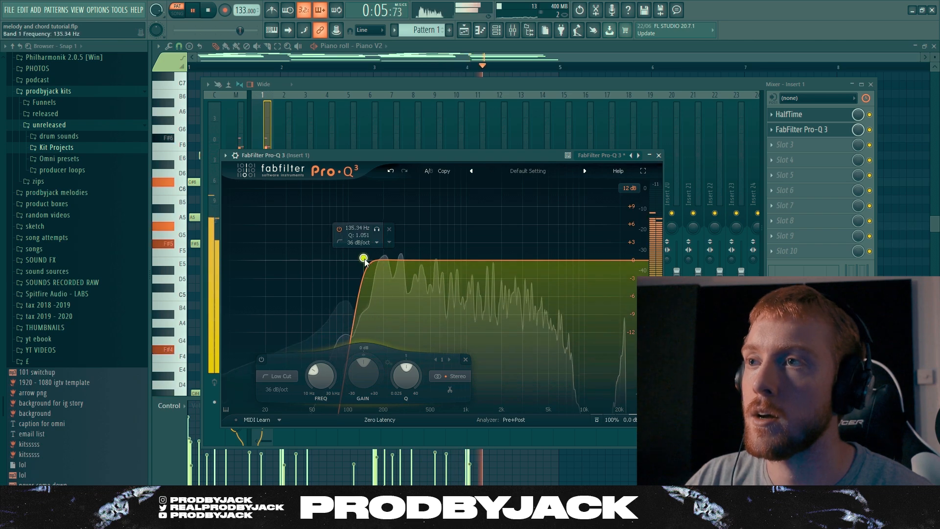
pyautogui.press('space')
pyautogui.click(659, 156)
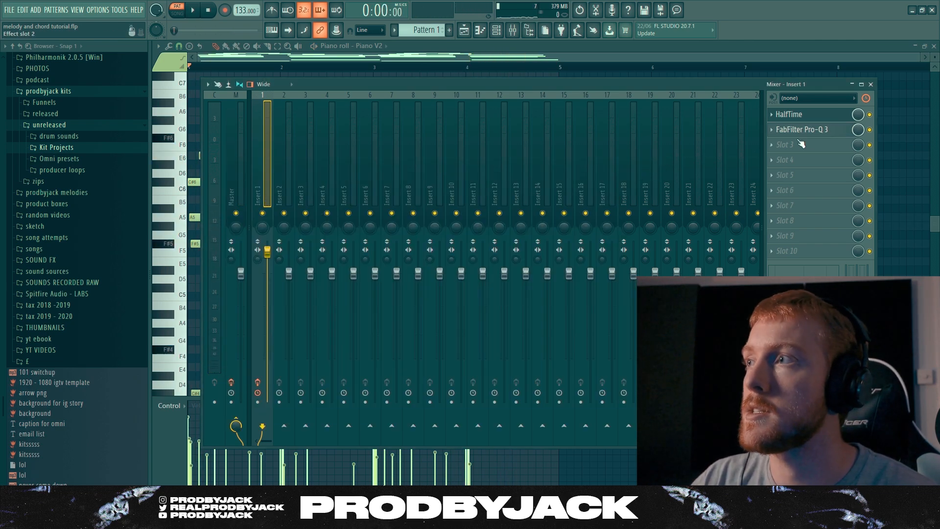
# Load RC-20 Retro Color in Insert 1's third effect slot
pyautogui.click(783, 146)
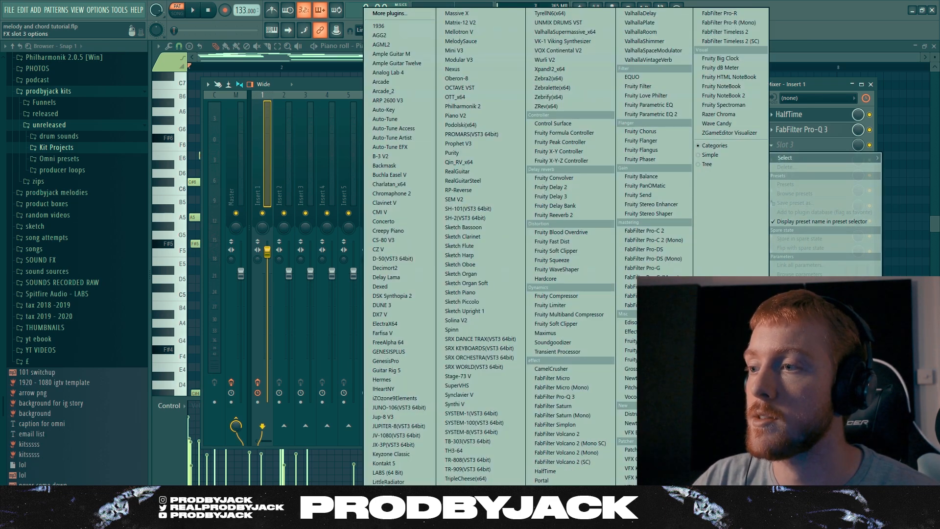
pyautogui.click(553, 490)
pyautogui.moveTo(285, 169); pyautogui.dragTo(302, 100)
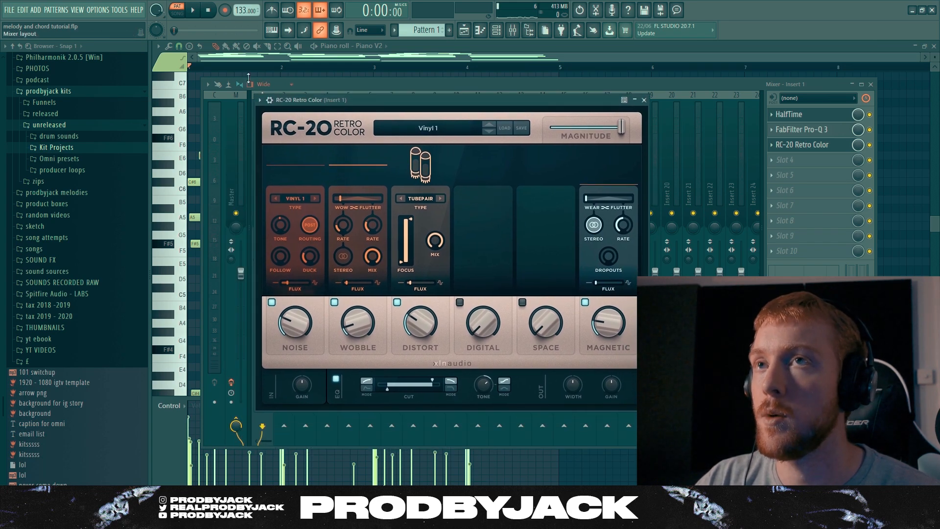
# Choose the VHS preset in RC-20 Retro Color and lower its noise amount to 4 % during playback
pyautogui.click(424, 131)
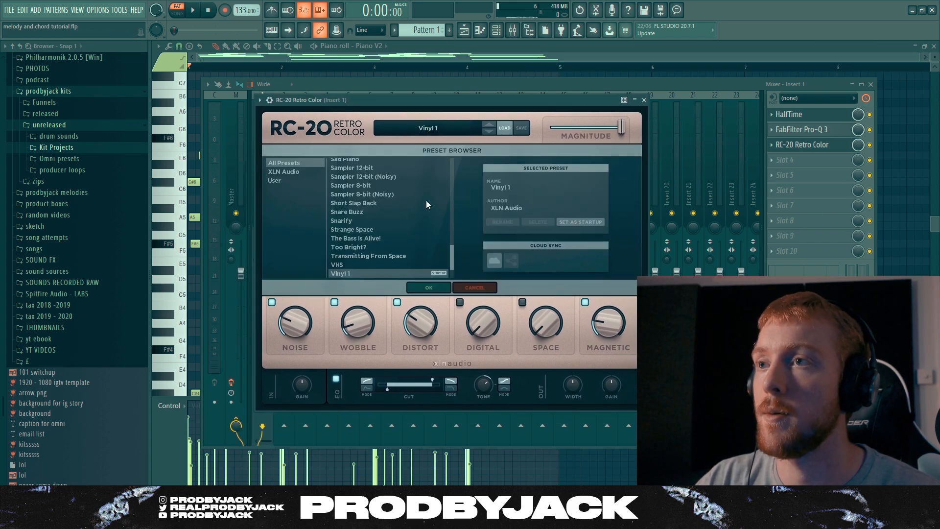
pyautogui.click(356, 259)
pyautogui.click(349, 264)
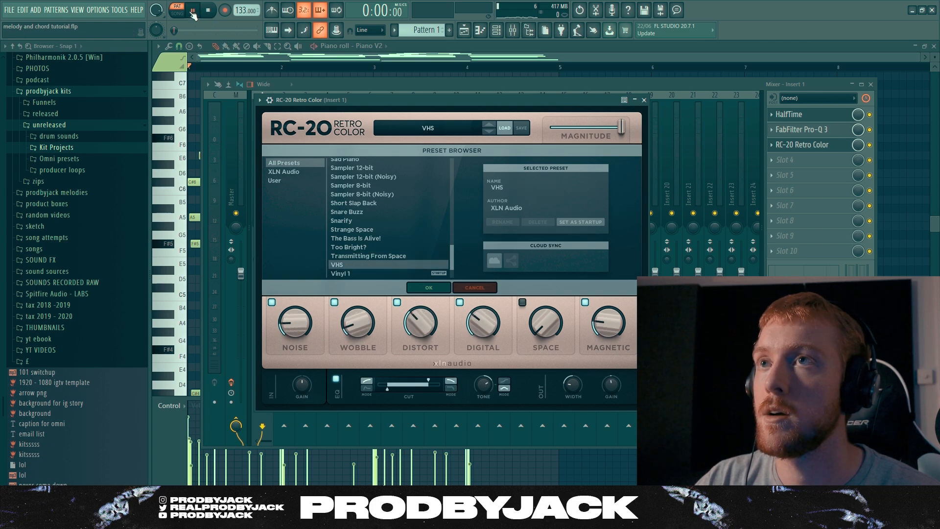
pyautogui.moveTo(355, 322); pyautogui.dragTo(316, 285)
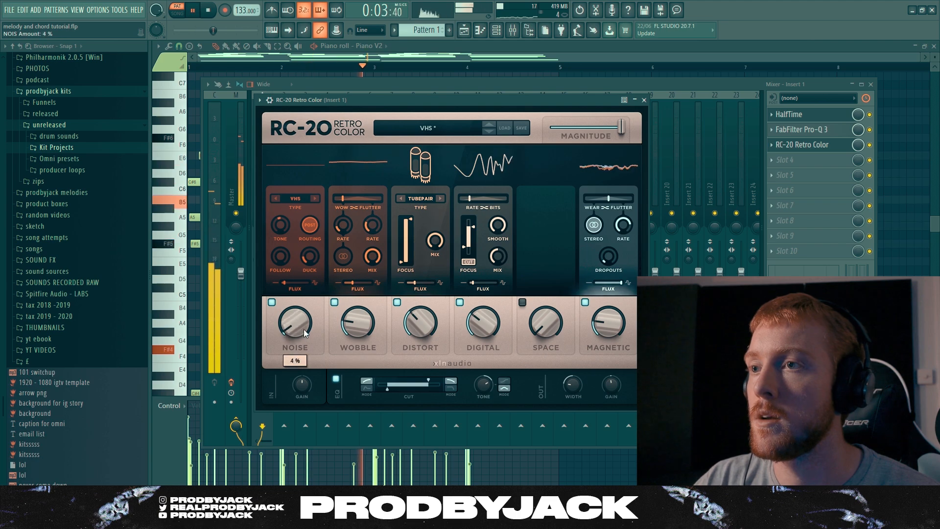
pyautogui.moveTo(483, 324); pyautogui.dragTo(469, 361)
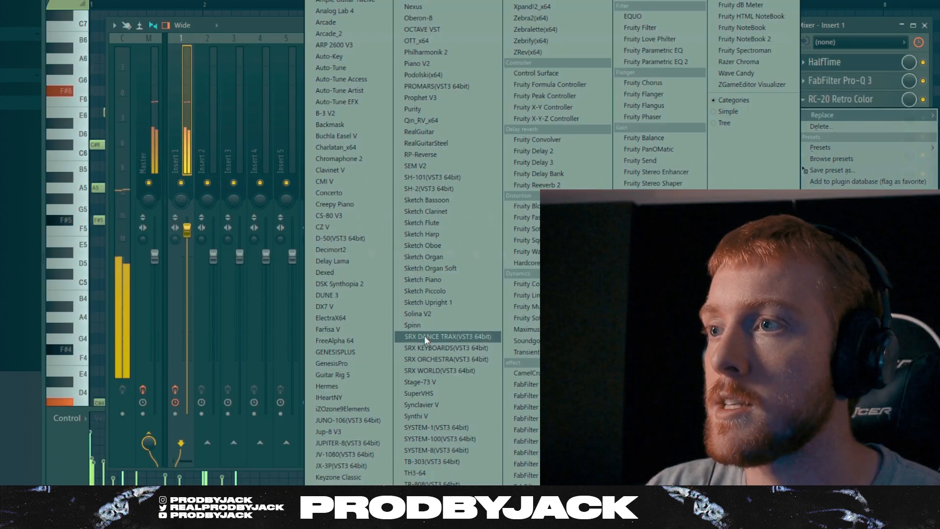
# Replace RC-20 Retro Color in the third slot with Spinn and step through its presets
pyautogui.click(424, 336)
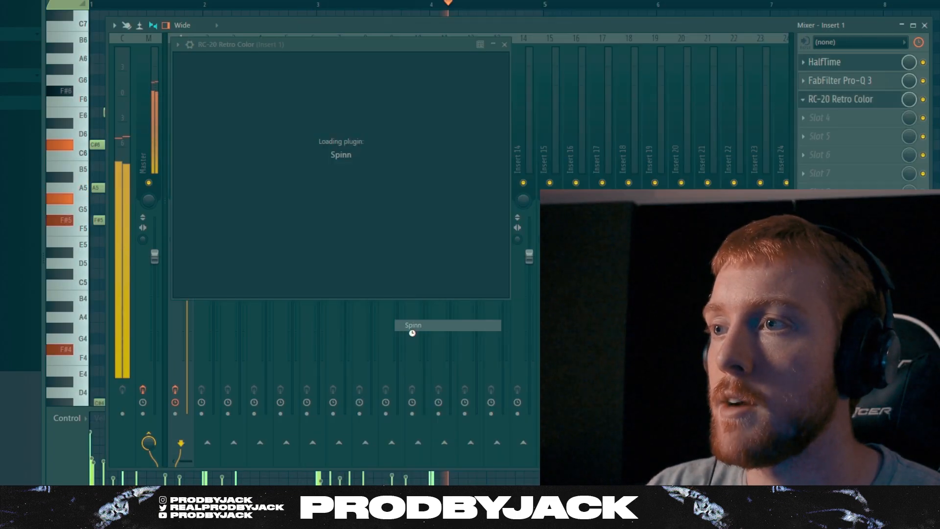
pyautogui.click(485, 440)
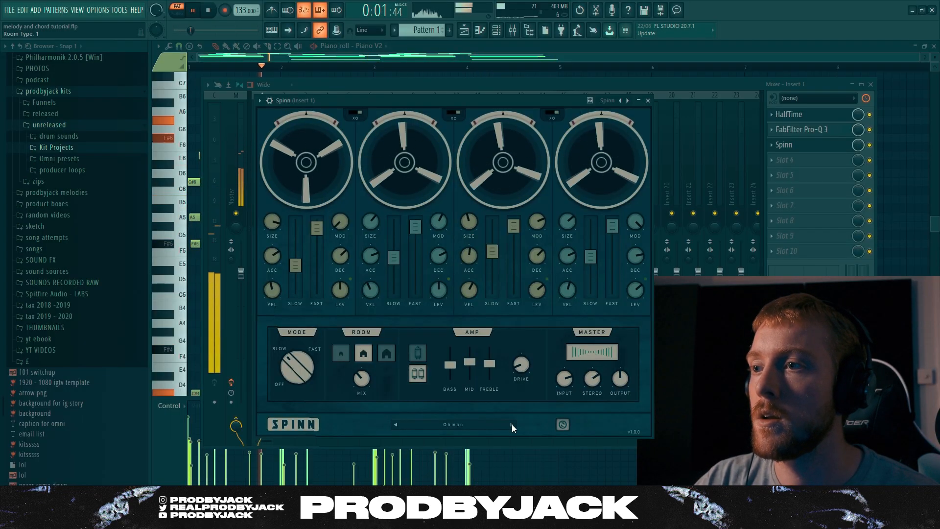
pyautogui.click(486, 441)
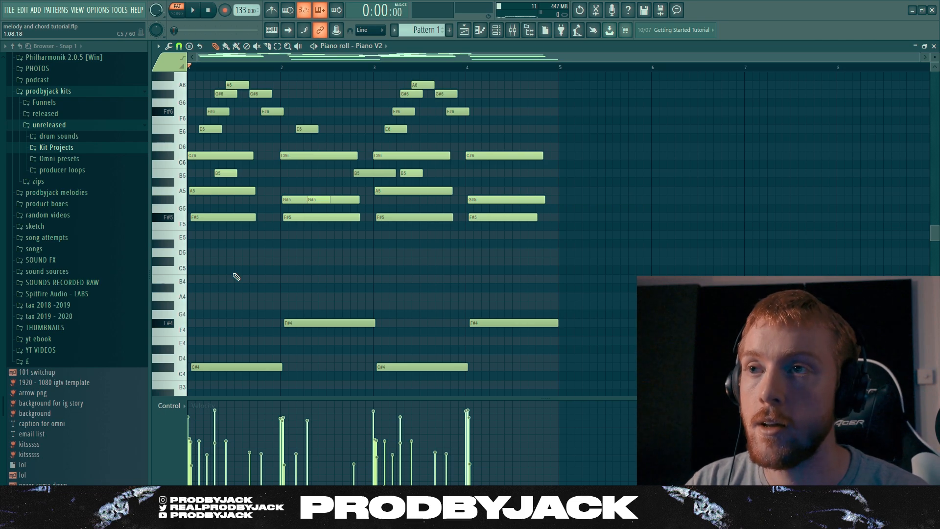
# Transpose all of the pattern's notes up one semitone
pyautogui.hotkey('shift', 'Down')
pyautogui.hotkey('shift', 'Up')
pyautogui.hotkey('shift', 'Up')
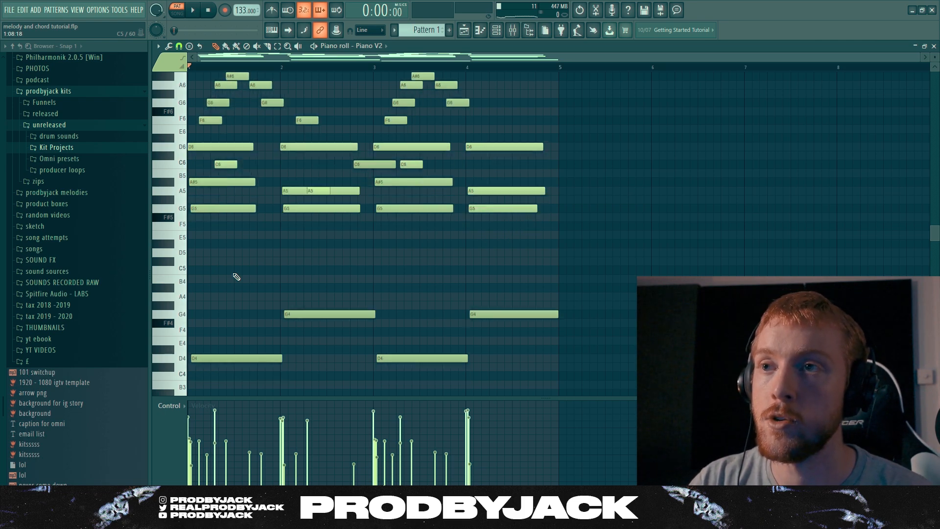
# Transpose the pattern up until its bass notes are F#4 and B4, and play it at a tempo of 153 BPM
pyautogui.hotkey('shift', 'Down')
pyautogui.hotkey('shift', 'Up')
pyautogui.hotkey('shift', 'Up')
pyautogui.hotkey('shift', 'Down')
pyautogui.hotkey('shift', 'Down')
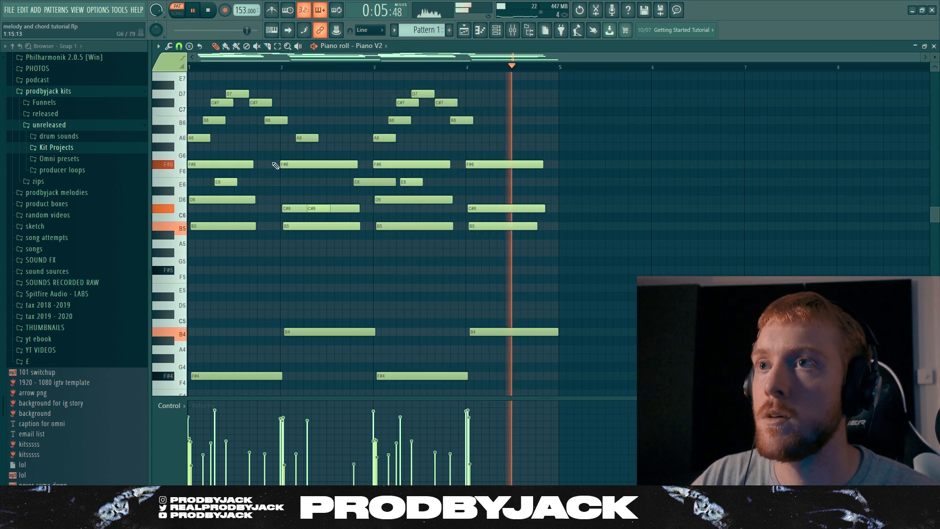
pyautogui.press('space')
# Try the pattern one semitone higher, settle on a lower transposition with F4 and A#4 bass notes, and play it
pyautogui.hotkey('shift', 'Up')
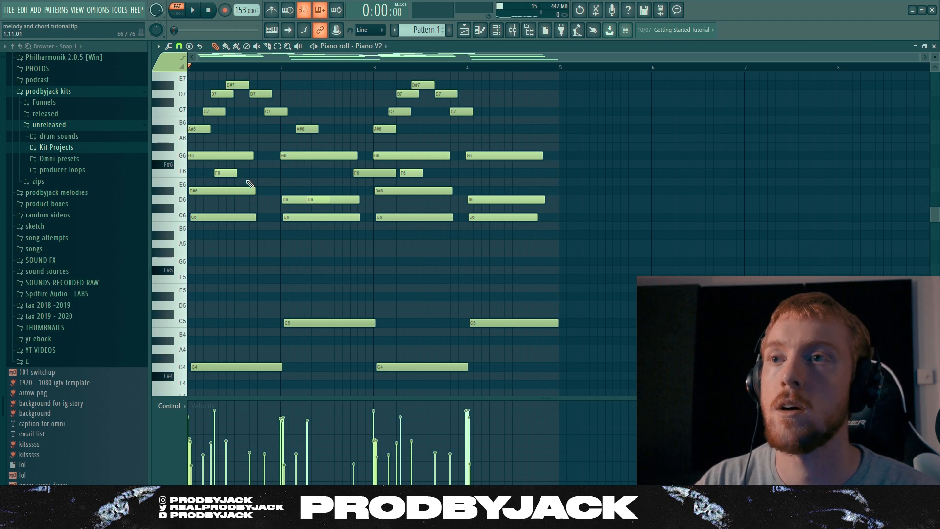
pyautogui.hotkey('shift', 'Down')
pyautogui.hotkey('shift', 'Down')
pyautogui.press('space')
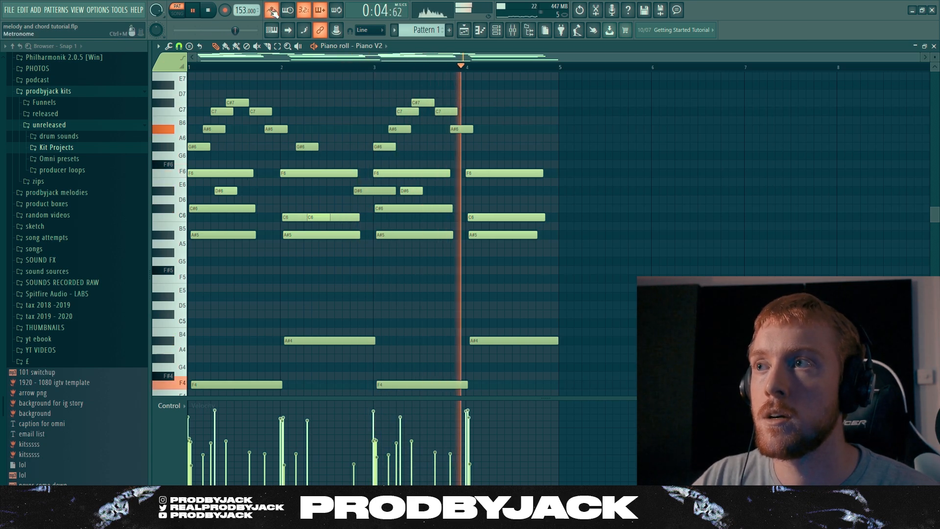
# Play the pattern against the metronome and examine how its first notes line up with the beat
pyautogui.press('space')
pyautogui.press('space')
pyautogui.press('space')
pyautogui.scroll(1, 197, 171)
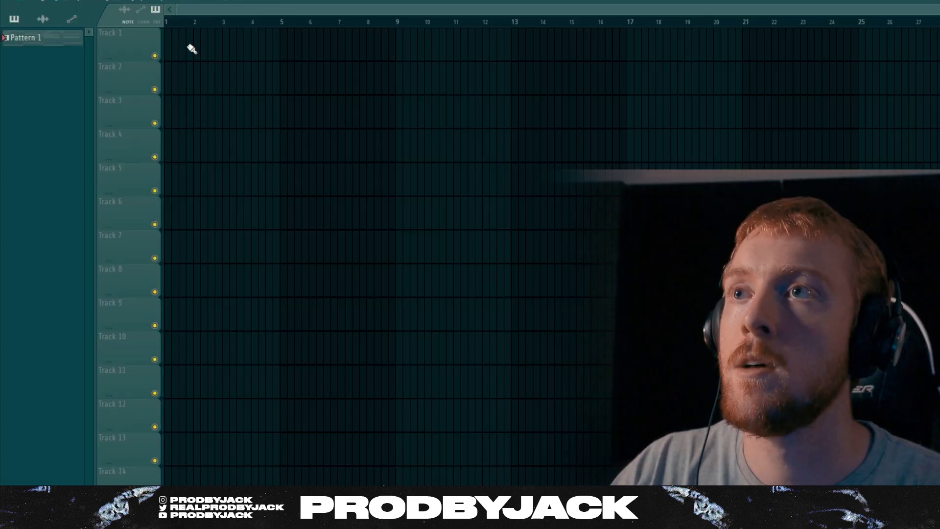
# Place Pattern 1 at the start of Track 1 in the playlist
pyautogui.click(189, 46)
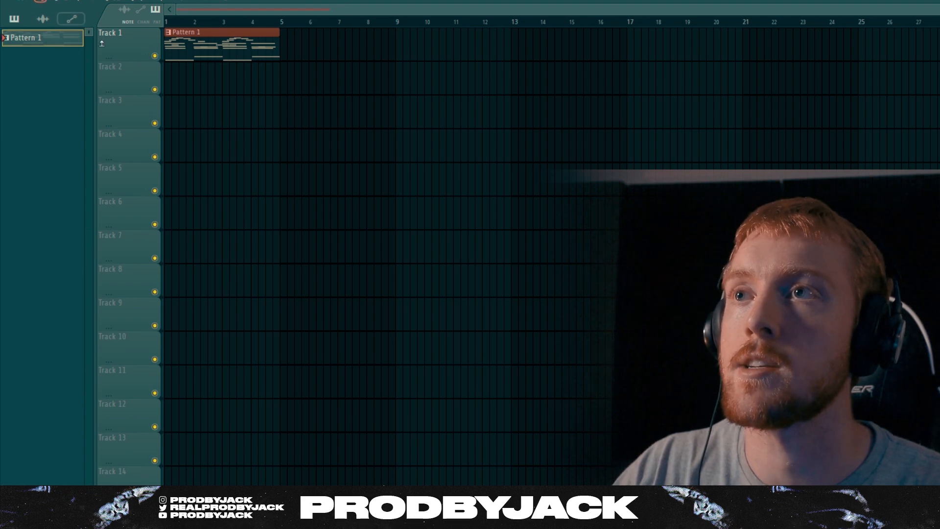
pyautogui.scroll(1, 221, 118)
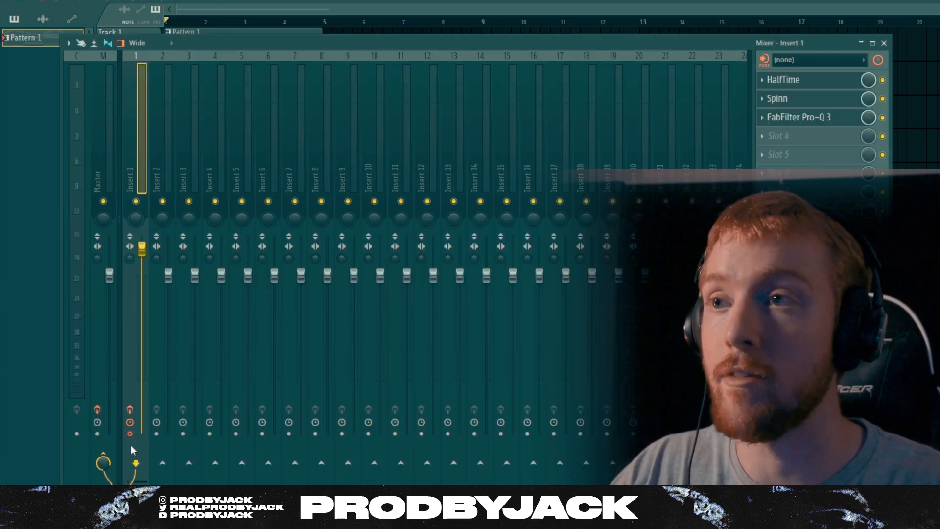
# Render mixer Insert 1 to an audio clip on Track 2 and mute Track 1 in the playlist
pyautogui.hotkey('alt', 'r')
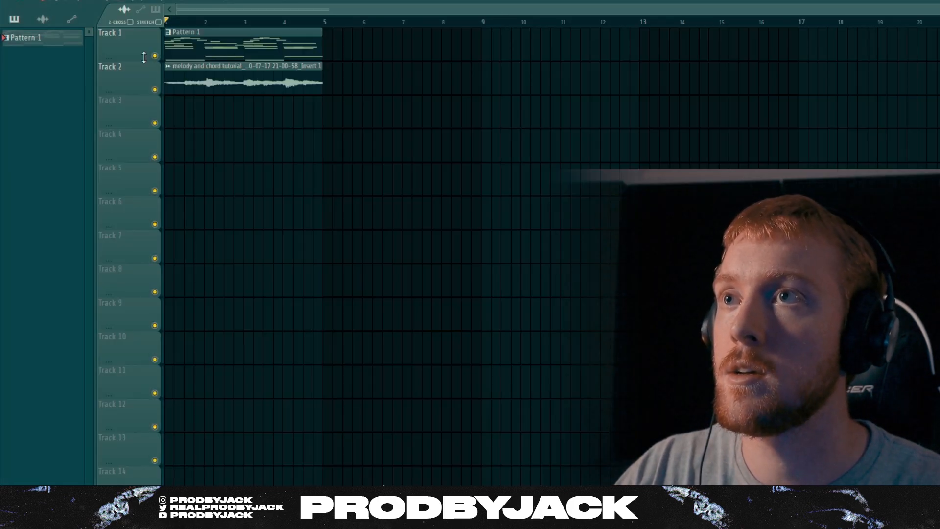
pyautogui.click(155, 55)
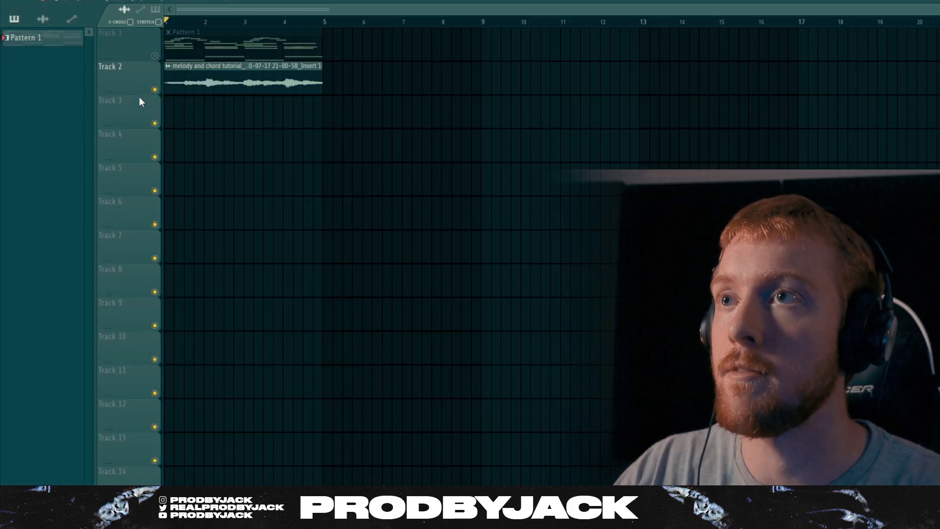
# Enlarge Track 2 and boost the rendered melody clip's level with its precomputed effects
pyautogui.moveTo(137, 95); pyautogui.dragTo(137, 176)
pyautogui.doubleClick(210, 125)
pyautogui.click(277, 227)
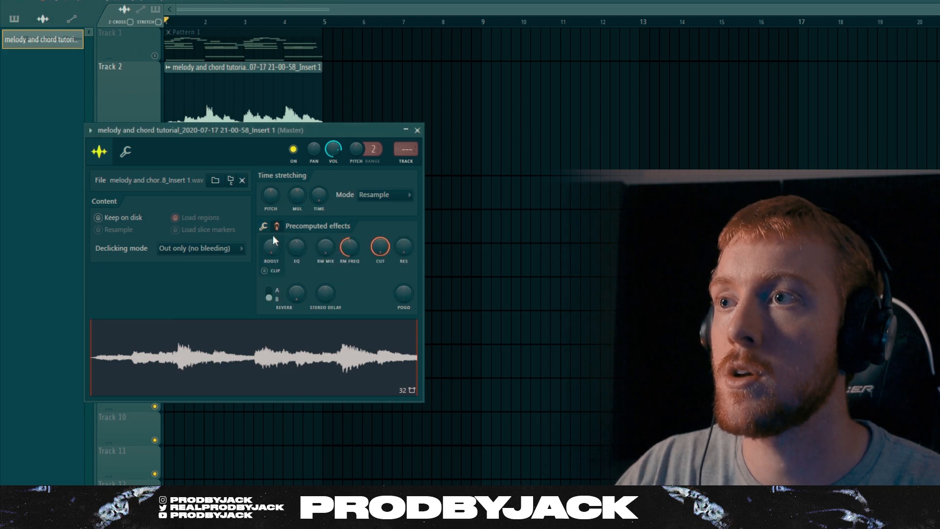
pyautogui.moveTo(271, 247); pyautogui.dragTo(271, 240)
pyautogui.click(417, 130)
# Add a Fruity Slicer channel to the channel rack
pyautogui.press('F6')
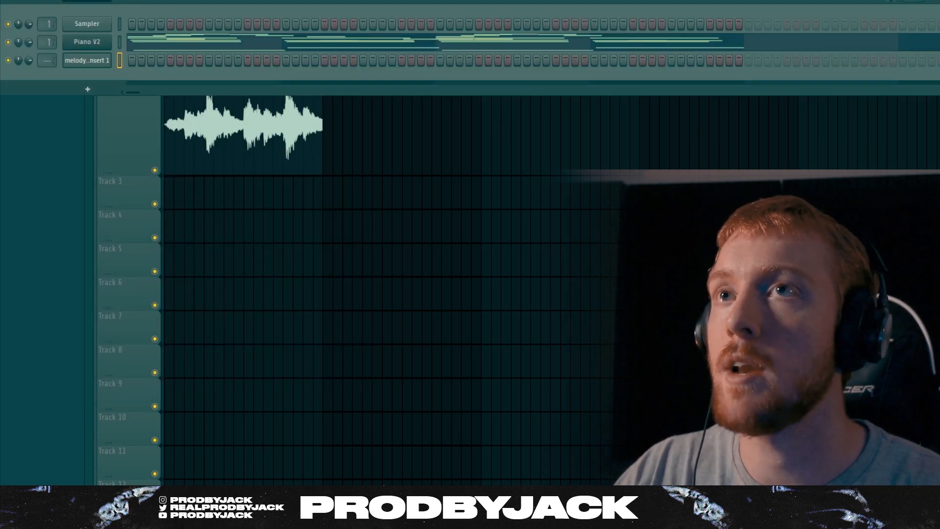
pyautogui.click(88, 89)
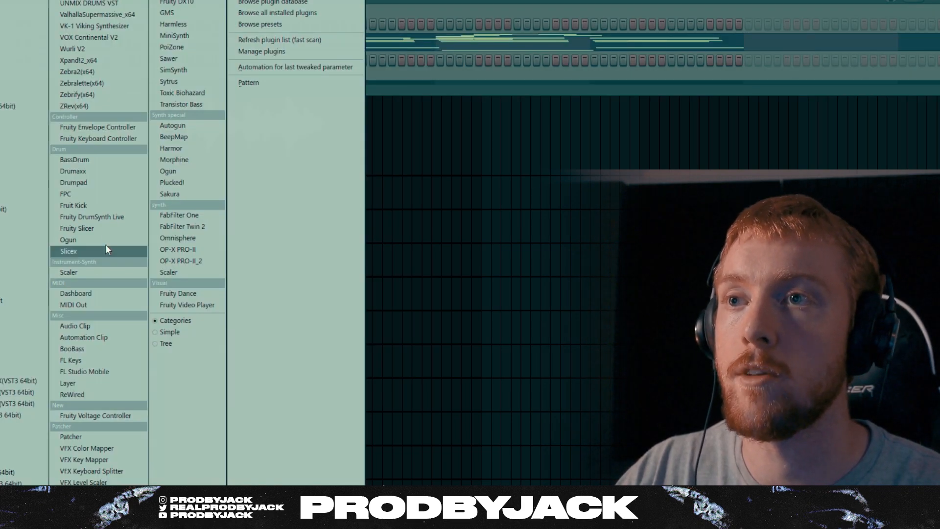
pyautogui.click(98, 229)
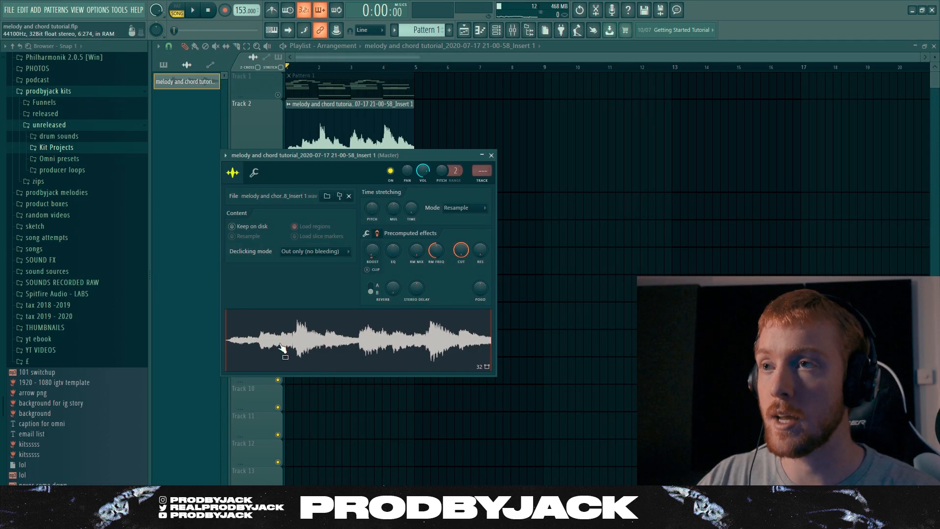
# Open the rendered clip in the Edison audio editor and accept its sample properties at 153 BPM with Tempo-sync on
pyautogui.rightClick(293, 337)
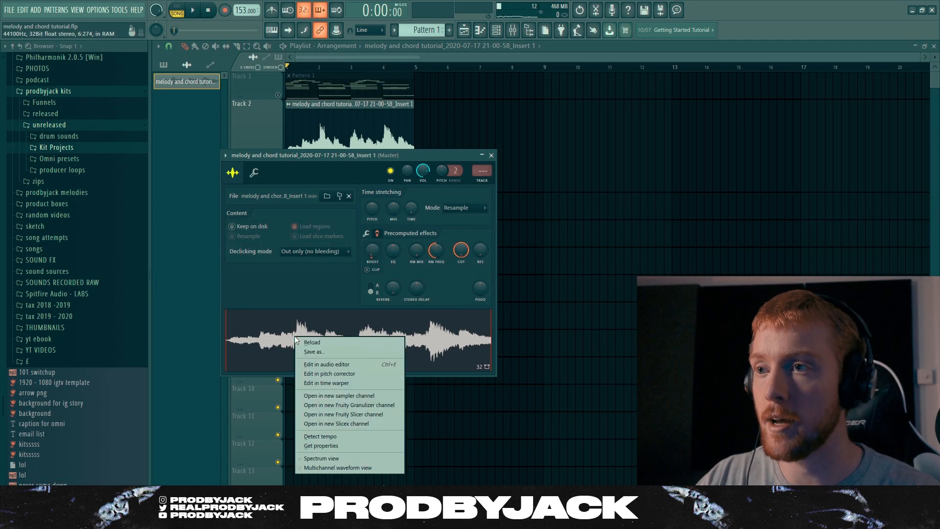
pyautogui.click(307, 362)
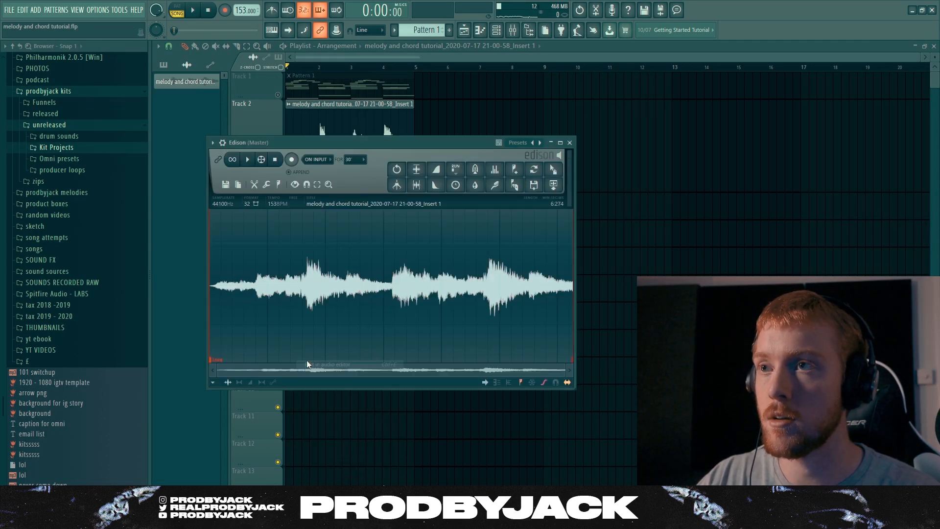
pyautogui.click(280, 185)
pyautogui.click(267, 185)
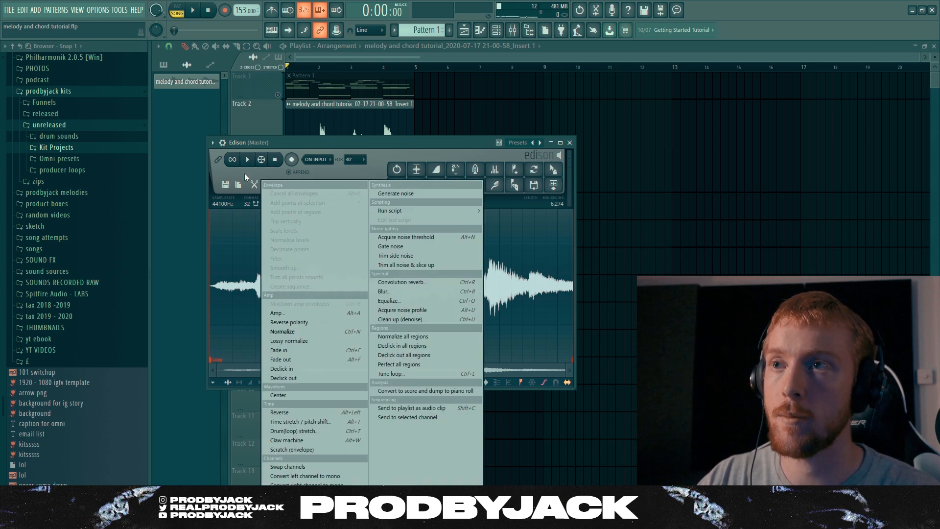
pyautogui.click(238, 184)
pyautogui.click(257, 201)
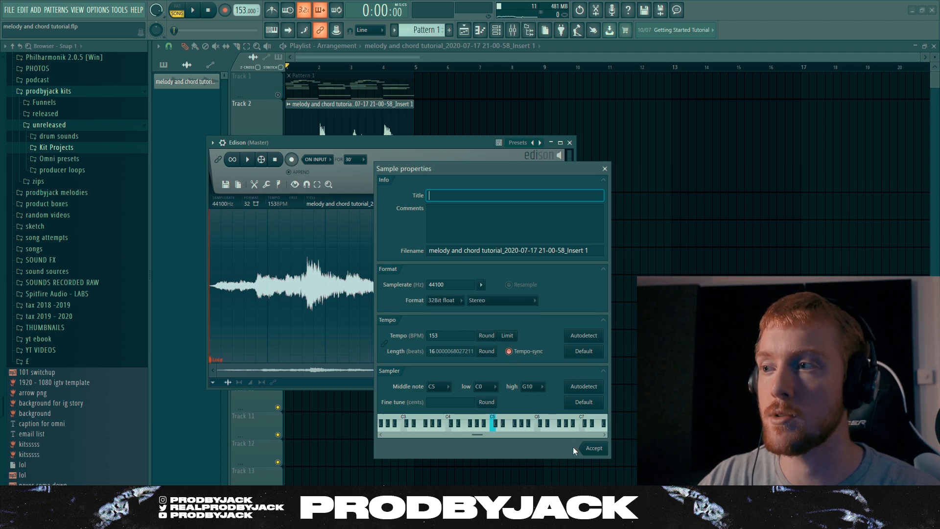
pyautogui.click(594, 449)
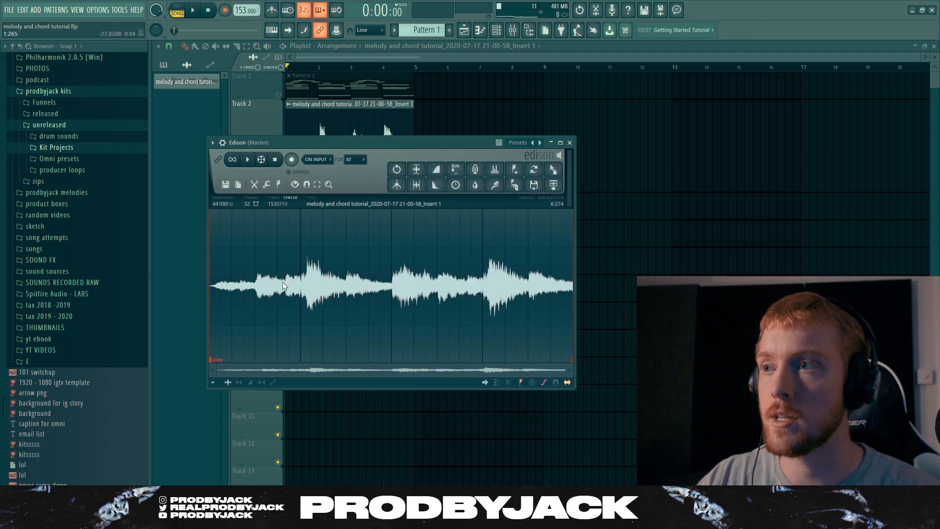
# Auto-slice the melody sample with Medium grid-slicing
pyautogui.click(279, 184)
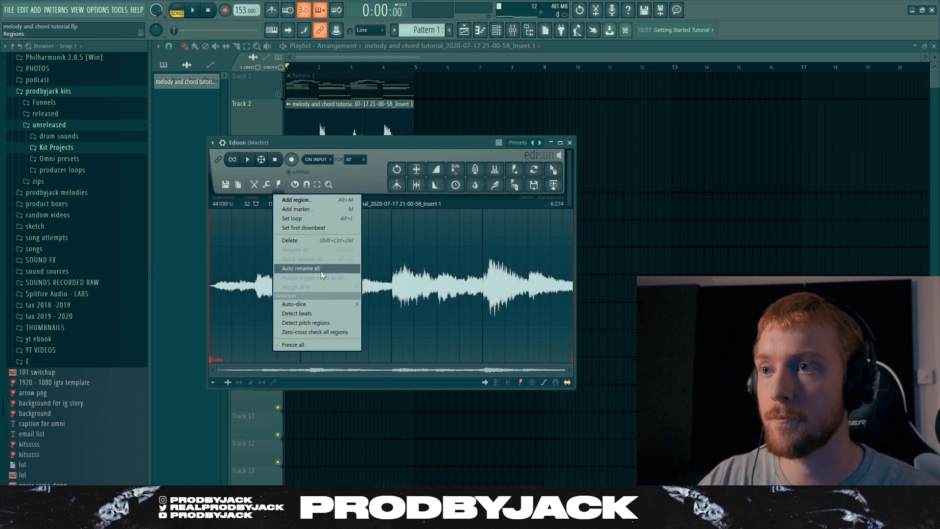
pyautogui.moveTo(316, 305)
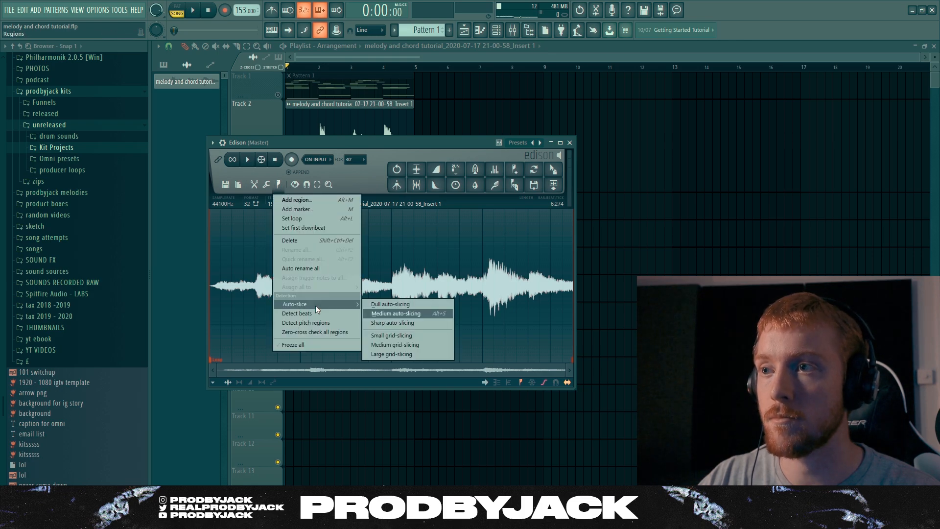
pyautogui.click(385, 345)
# Load the sliced sample from Edison into the Fruity Slicer channel
pyautogui.moveTo(365, 146); pyautogui.dragTo(494, 145)
pyautogui.click(477, 162)
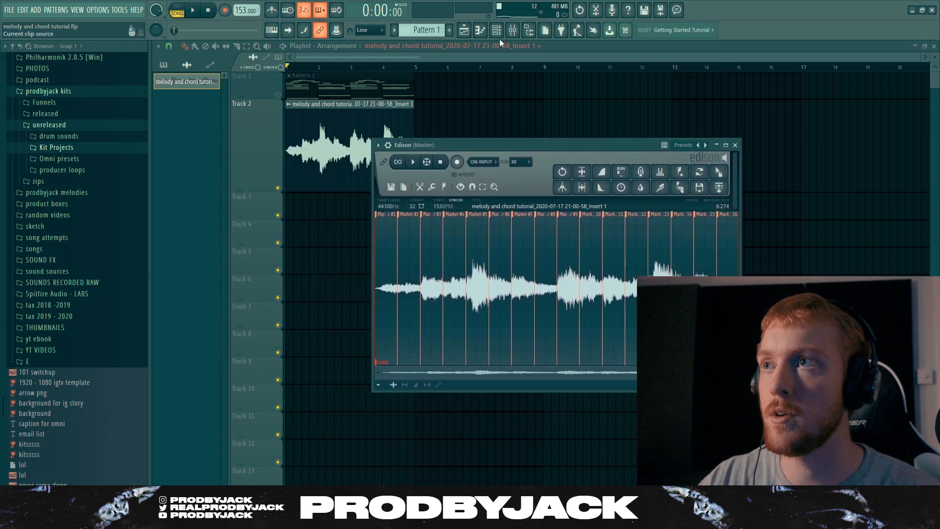
pyautogui.click(496, 30)
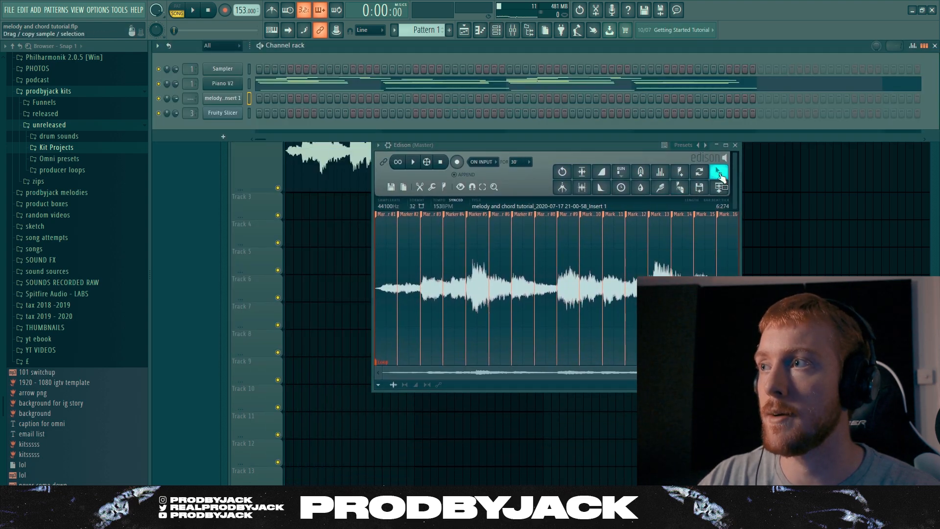
pyautogui.moveTo(719, 172); pyautogui.dragTo(228, 111)
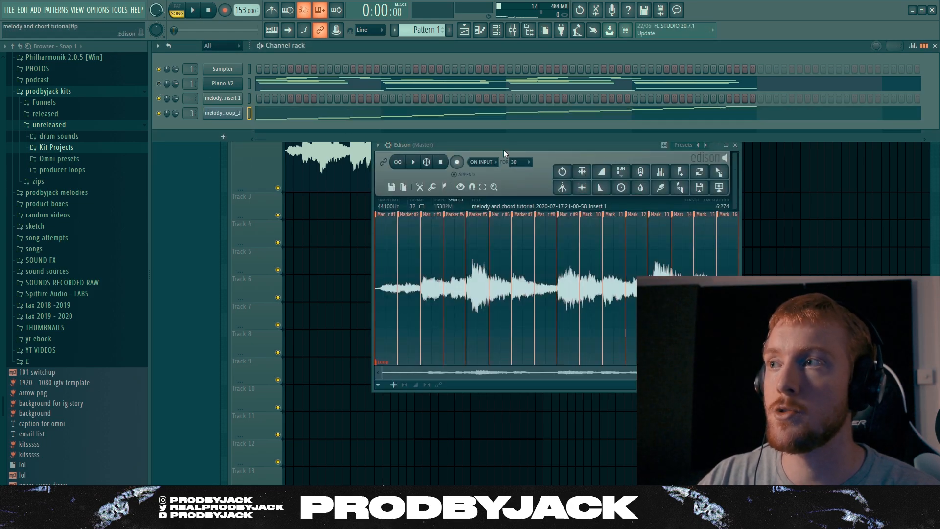
# Open the sliced melody channel's piano roll to show its slice notes
pyautogui.press('F9')
pyautogui.click(184, 125)
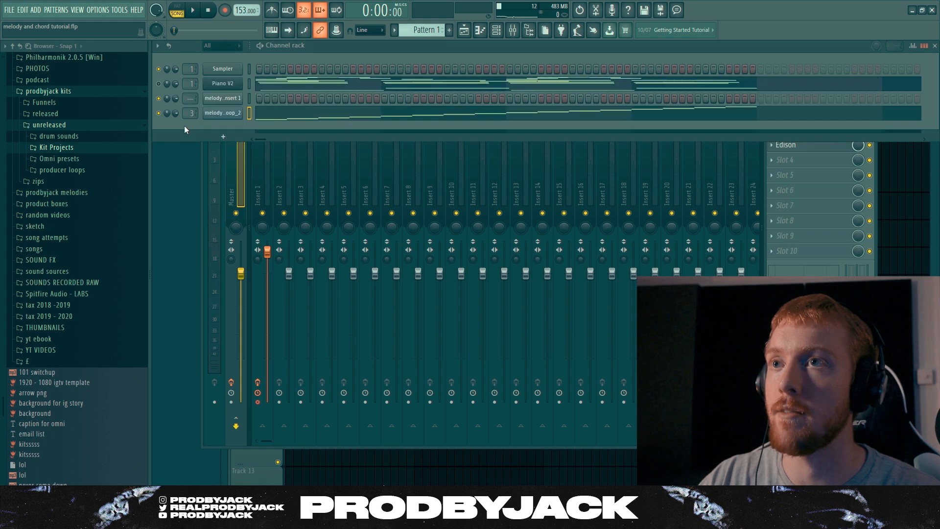
pyautogui.rightClick(222, 113)
pyautogui.click(230, 115)
pyautogui.rightClick(231, 115)
pyautogui.click(247, 113)
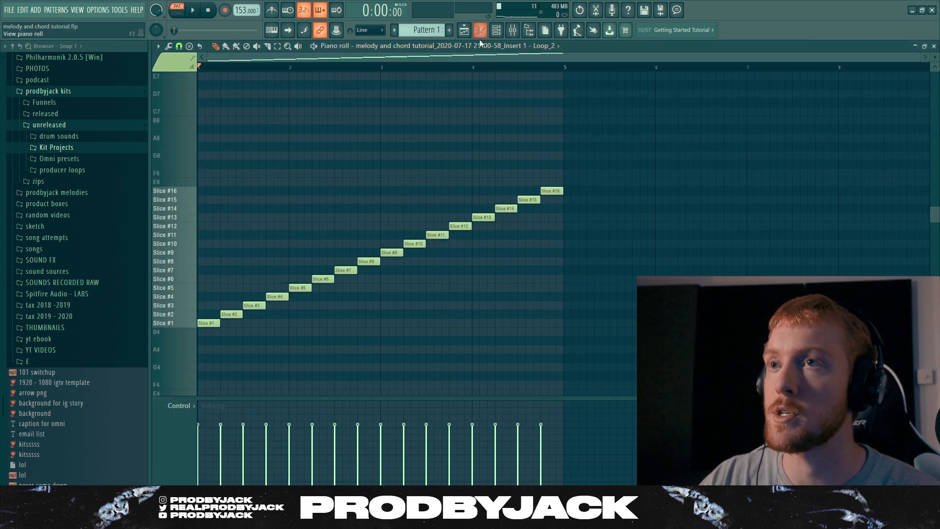
pyautogui.press('space')
# Adjust the slices' fade-in and lengthen their fade-out in Fruity Slicer while playing the pattern
pyautogui.click(497, 32)
pyautogui.click(222, 113)
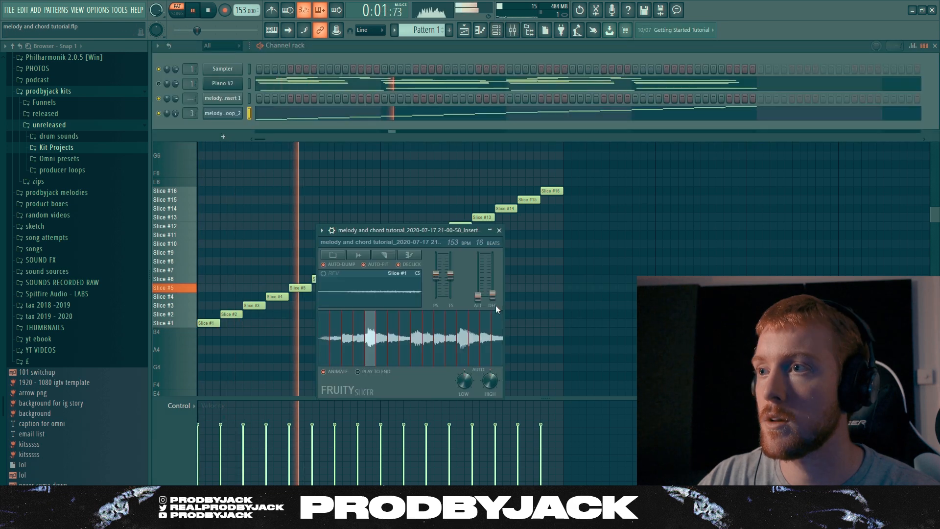
pyautogui.press('space')
pyautogui.moveTo(479, 294); pyautogui.dragTo(478, 292)
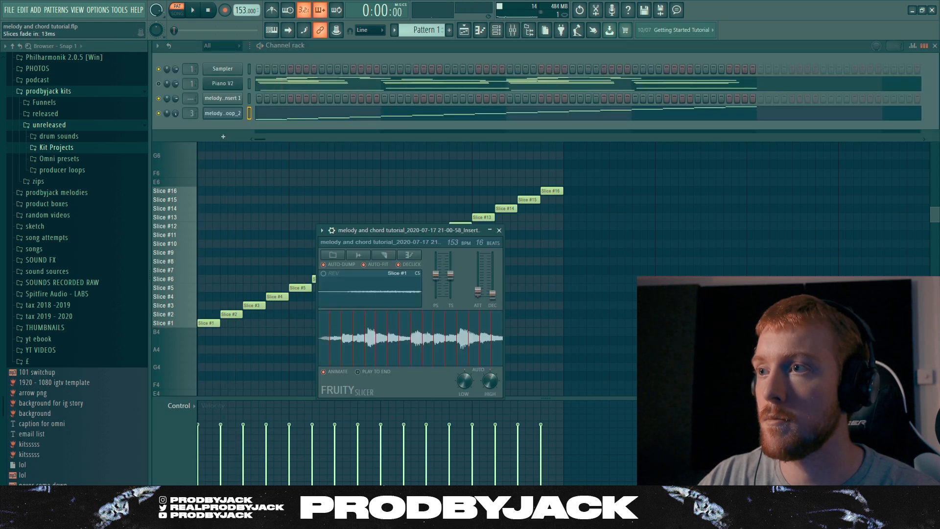
pyautogui.press('space')
pyautogui.press('space')
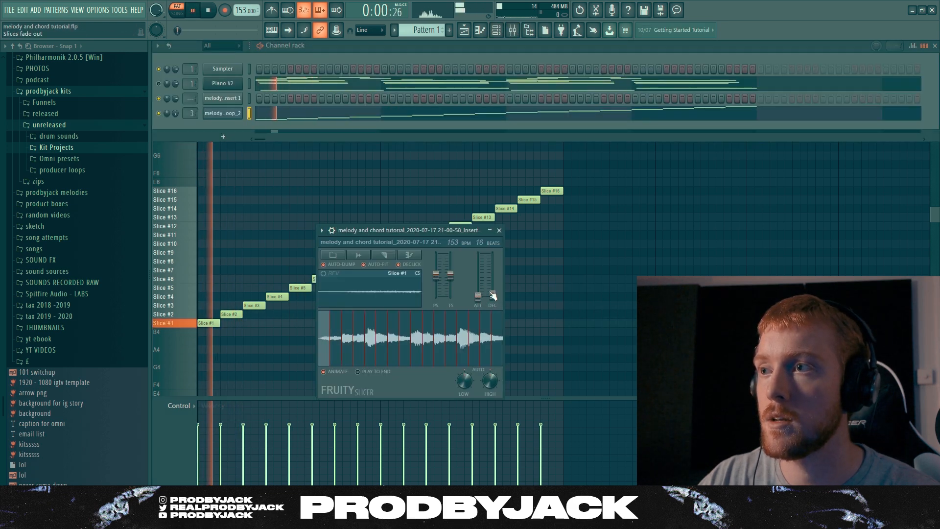
pyautogui.moveTo(492, 293); pyautogui.dragTo(490, 288)
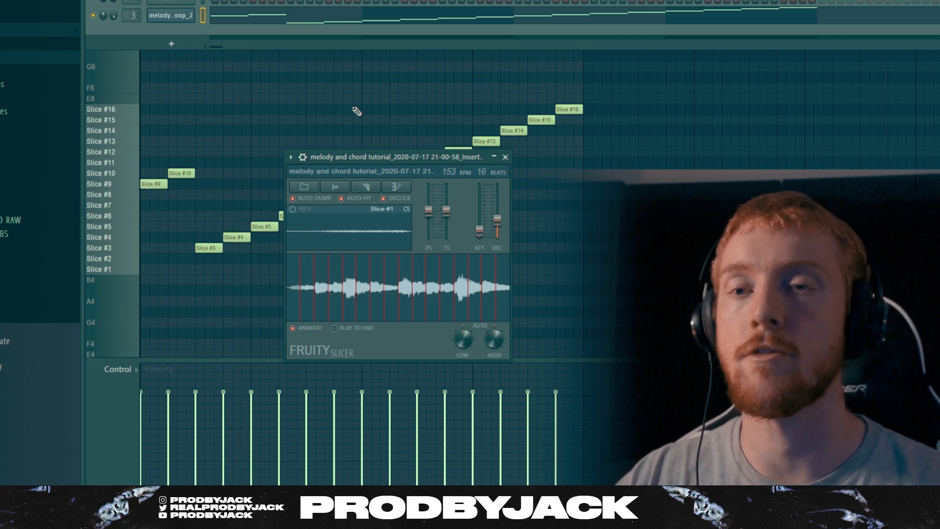
pyautogui.click(505, 157)
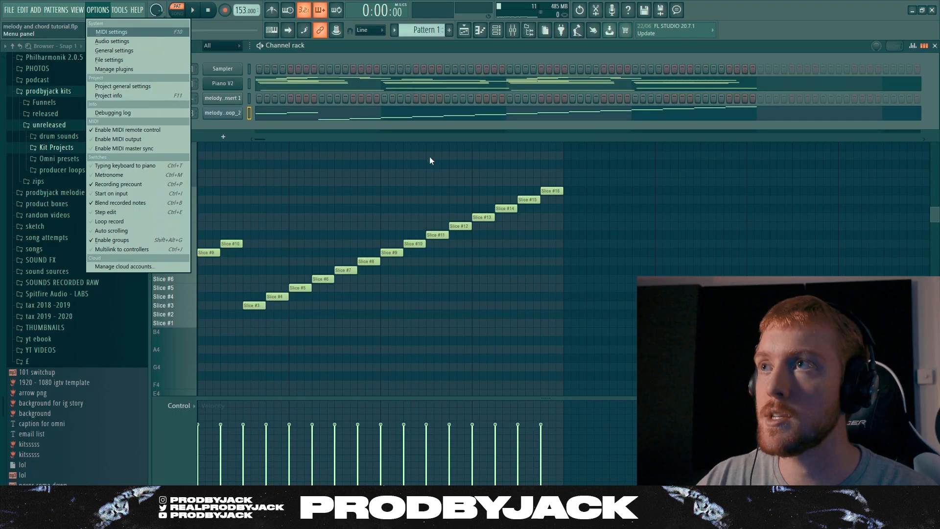
# Add a Mellotron V instrument channel to the project
pyautogui.click(430, 156)
pyautogui.click(496, 30)
pyautogui.click(25, 10)
pyautogui.moveTo(37, 10)
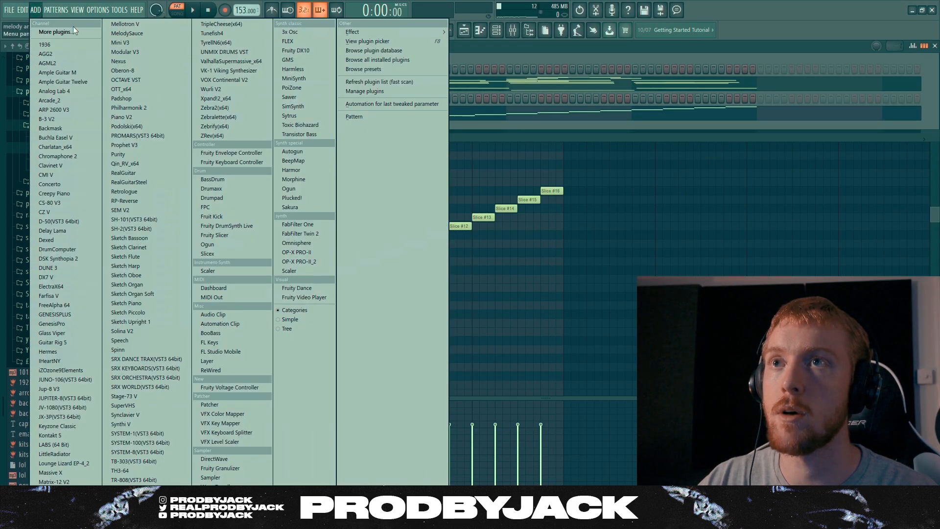
pyautogui.click(130, 25)
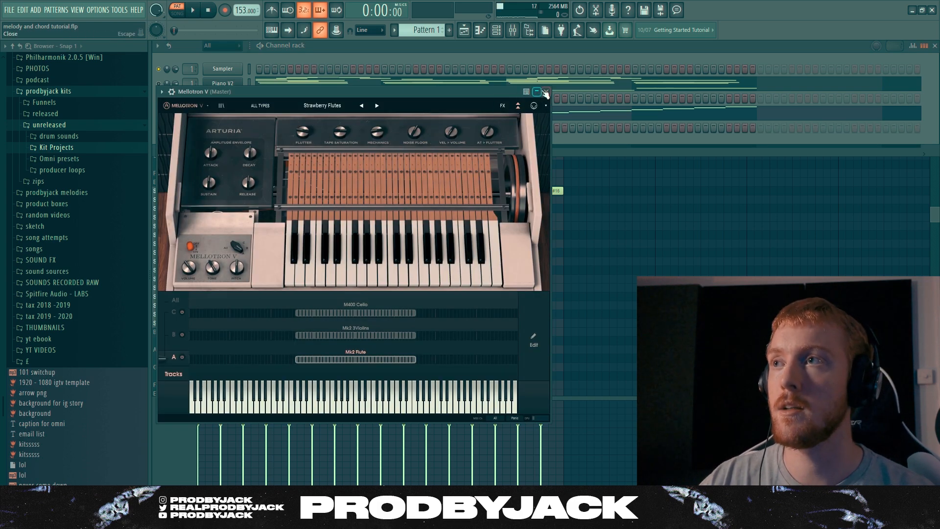
pyautogui.click(545, 92)
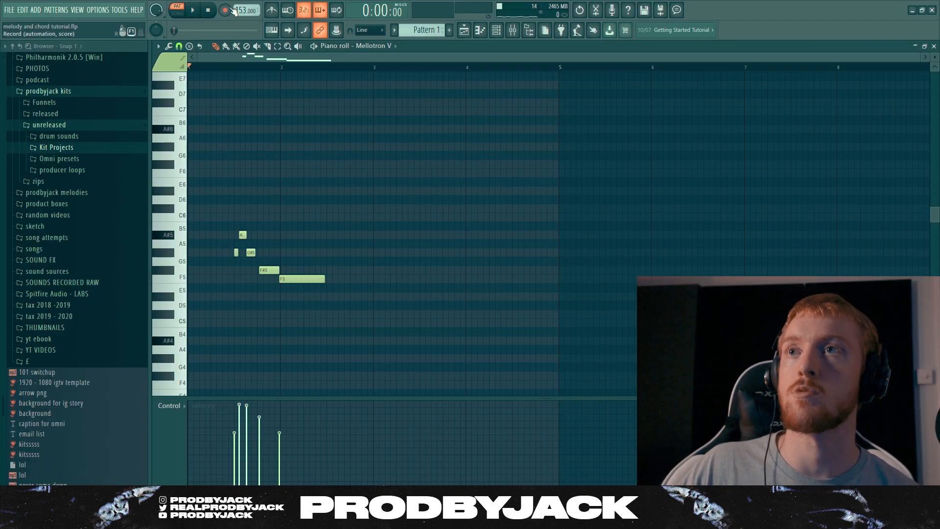
# Record the rest of the Mellotron V melody up to bar 5, using C#5, D#5, F5, F#5, G#5 and A#5, and play it back
pyautogui.click(230, 9)
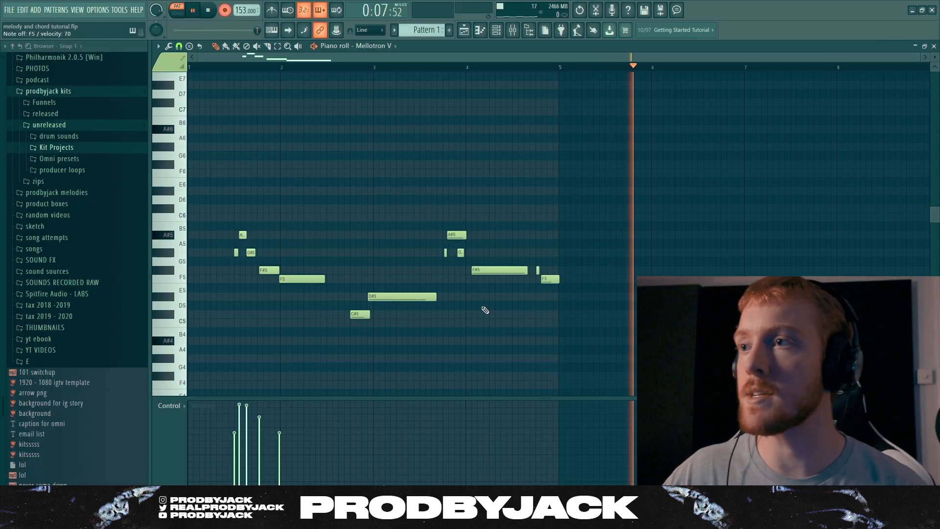
pyautogui.press('space')
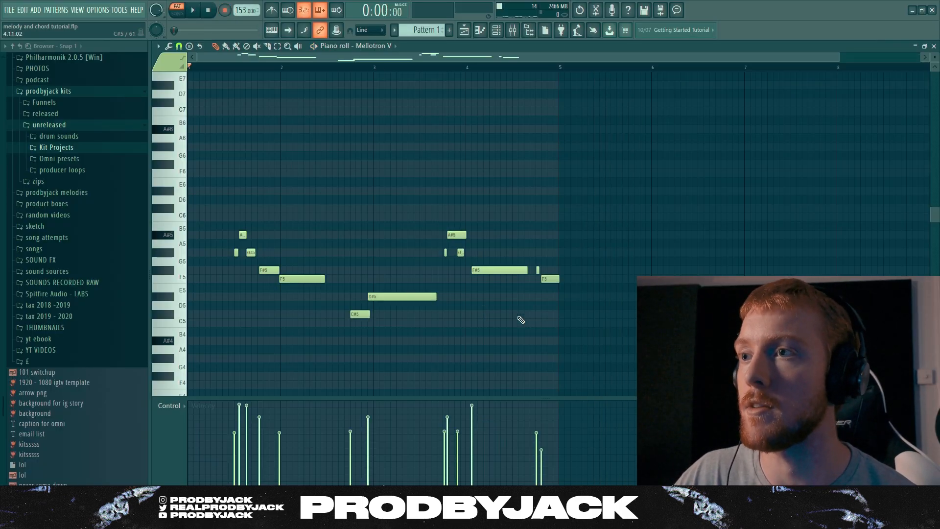
pyautogui.press('space')
pyautogui.scroll(3, 431, 299)
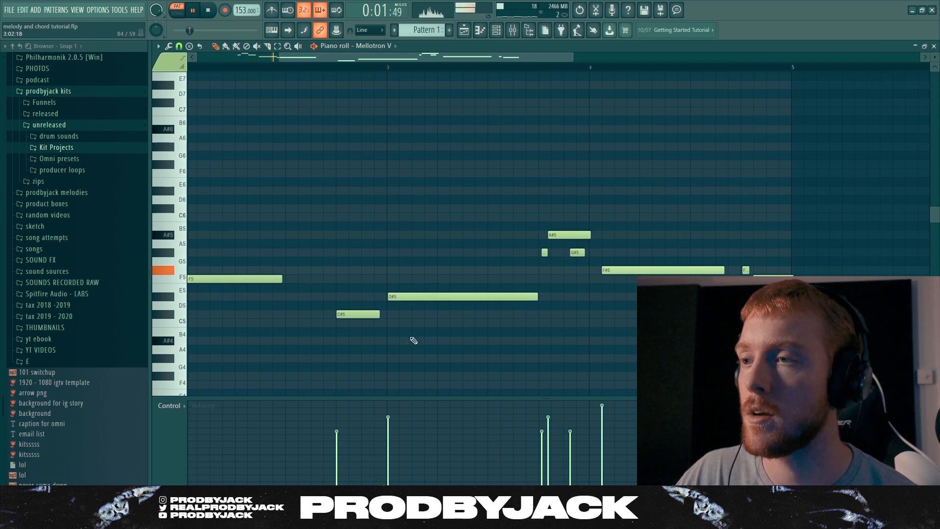
pyautogui.scroll(-3, 414, 341)
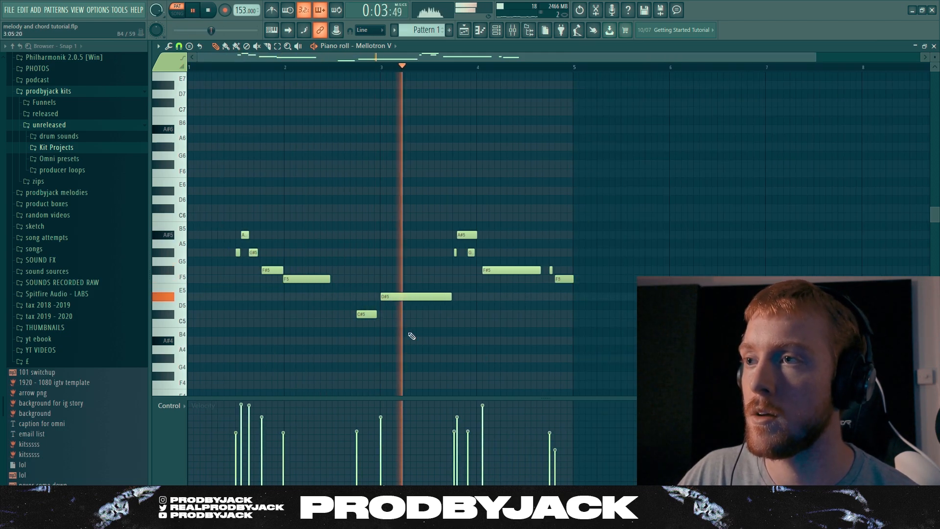
pyautogui.scroll(3, 534, 328)
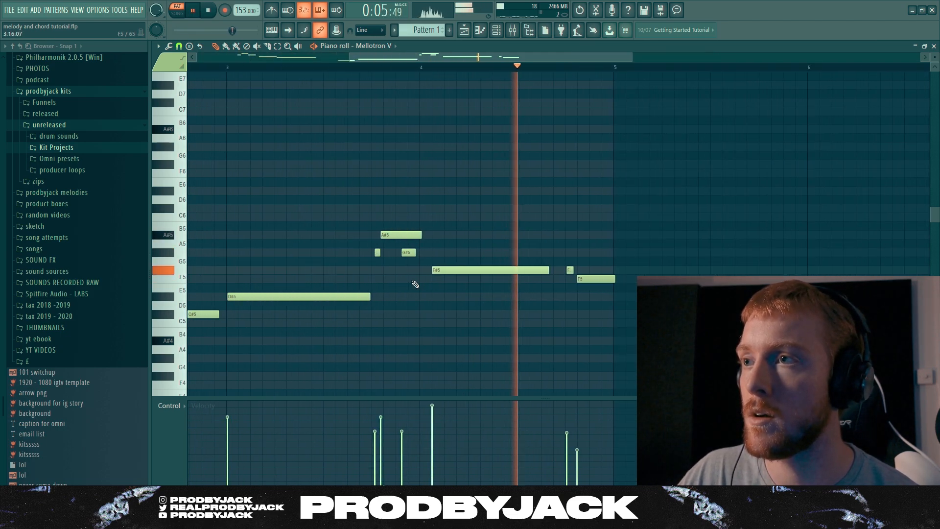
pyautogui.press('space')
pyautogui.scroll(4, 594, 292)
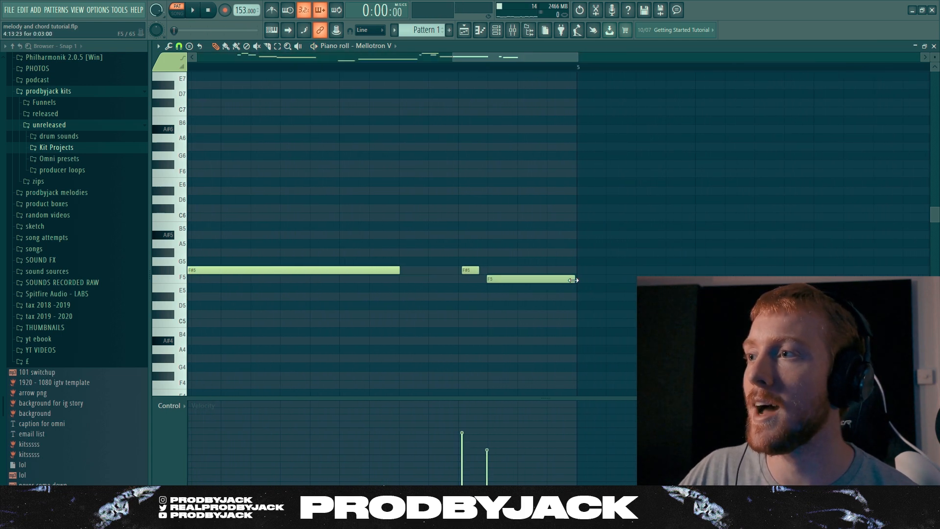
pyautogui.scroll(-3, 441, 320)
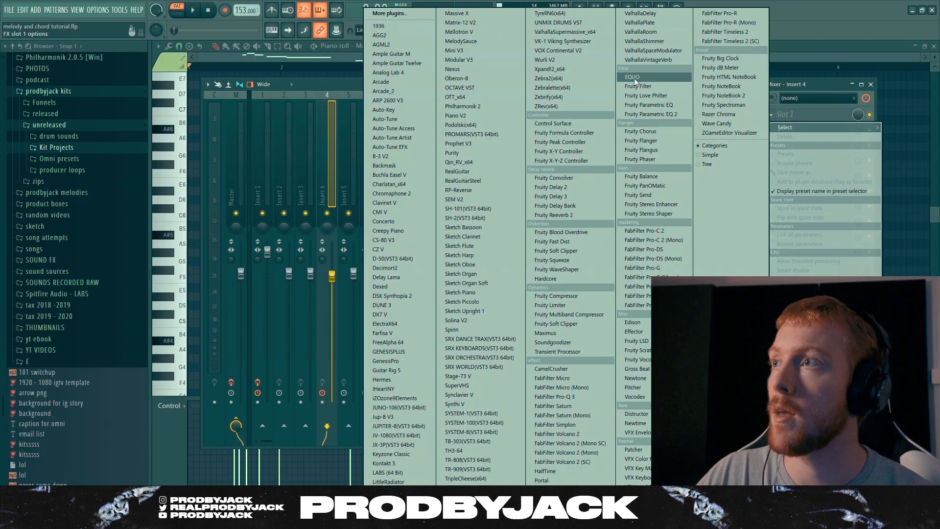
# Add ValhallaVintageVerb to Insert 3 and set it to Chamber mode with the 1980s color
pyautogui.click(648, 59)
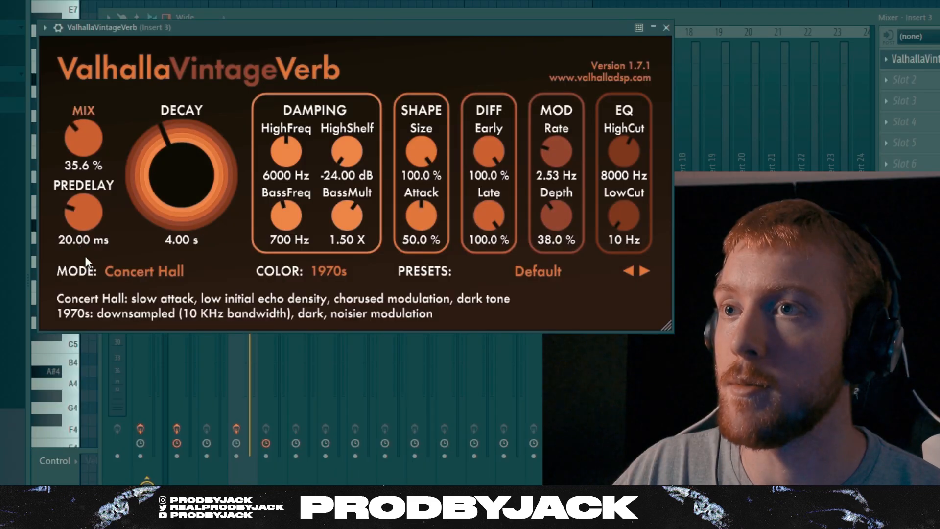
pyautogui.click(87, 264)
pyautogui.click(142, 355)
pyautogui.click(328, 271)
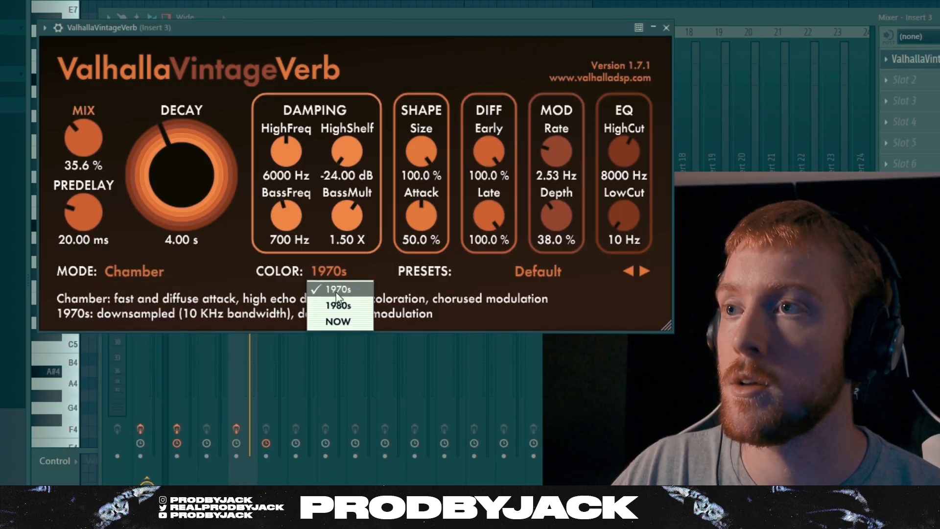
pyautogui.click(336, 307)
# Set the reverb's decay to 3.20 s and its mix to 18.8 %
pyautogui.moveTo(172, 162); pyautogui.dragTo(169, 176)
pyautogui.moveTo(95, 134); pyautogui.dragTo(211, 160)
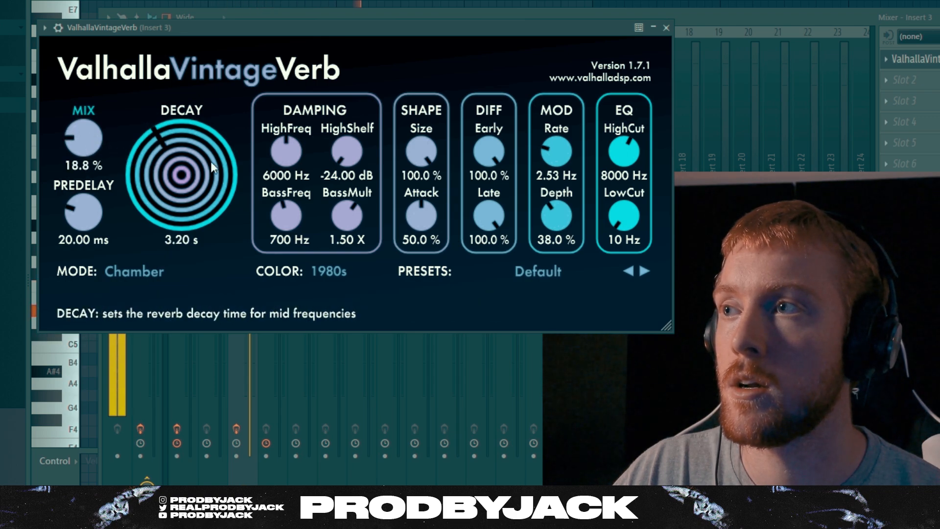
# Raise the reverb's low cut slightly, and set the RC-20 Retro Color on Insert 4 to about 9 % noise with slightly more wobble
pyautogui.moveTo(621, 223); pyautogui.dragTo(619, 219)
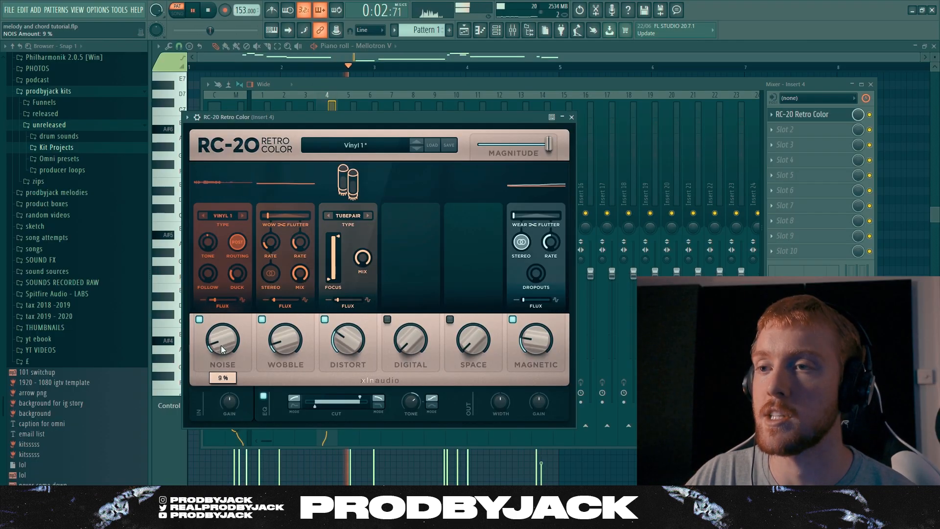
pyautogui.moveTo(222, 342); pyautogui.dragTo(221, 345)
pyautogui.moveTo(285, 342); pyautogui.dragTo(285, 339)
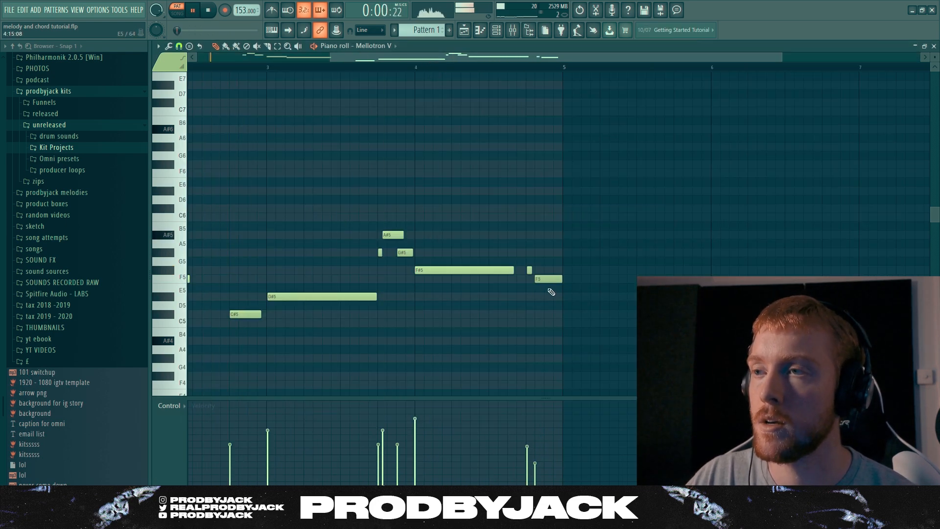
# Turn on the metronome, shift the Mellotron phrase ahead of bar 4 to start on bar 4, and shorten its F#5 note
pyautogui.click(273, 10)
pyautogui.moveTo(384, 212); pyautogui.dragTo(446, 269)
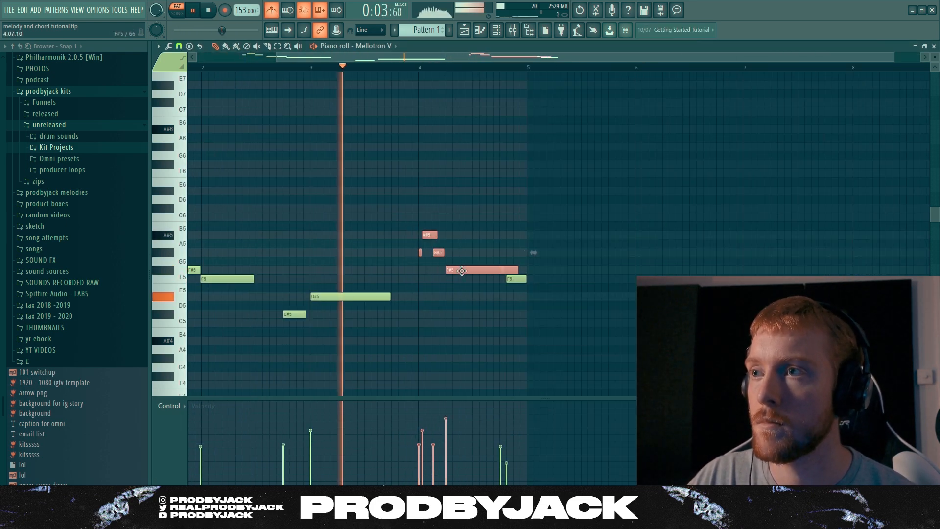
pyautogui.moveTo(517, 270)
pyautogui.mouseDown()
pyautogui.moveTo(485, 272)
pyautogui.moveTo(501, 279)
pyautogui.moveTo(459, 267)
pyautogui.moveTo(516, 280)
pyautogui.mouseUp()
pyautogui.press('space')
pyautogui.scroll(3, 501, 280)
pyautogui.scroll(-2, 484, 281)
pyautogui.press('space')
pyautogui.press('space')
pyautogui.scroll(-3, 512, 298)
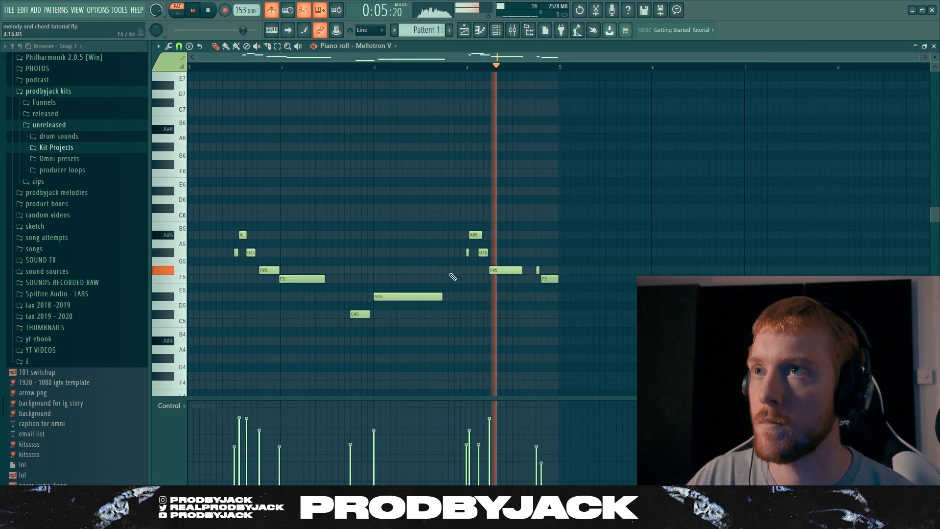
# Add a C5 note late in bar 3 with a short G#5 just before it, trimming the D#5 to make room
pyautogui.click(447, 323)
pyautogui.moveTo(473, 324); pyautogui.dragTo(435, 296)
pyautogui.scroll(3, 436, 295)
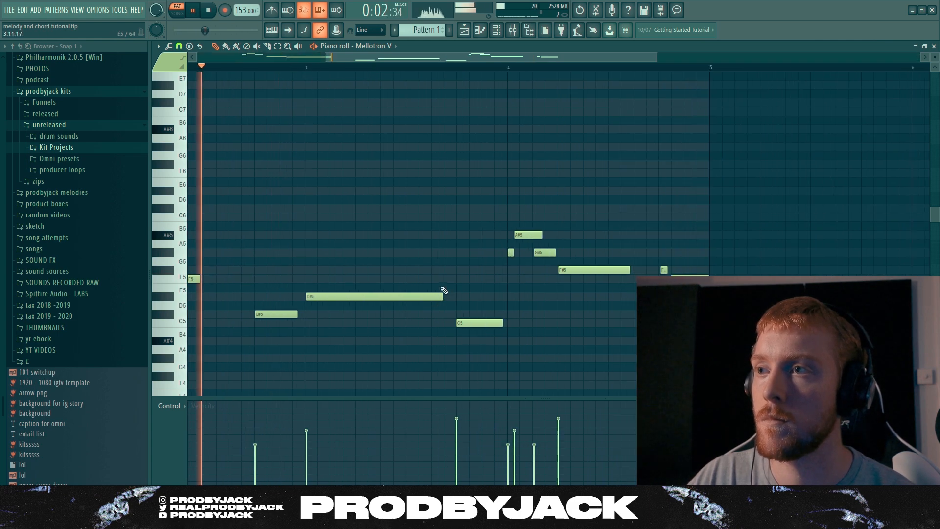
pyautogui.click(446, 253)
pyautogui.scroll(-2, 445, 254)
pyautogui.scroll(2, 444, 254)
pyautogui.scroll(-3, 444, 254)
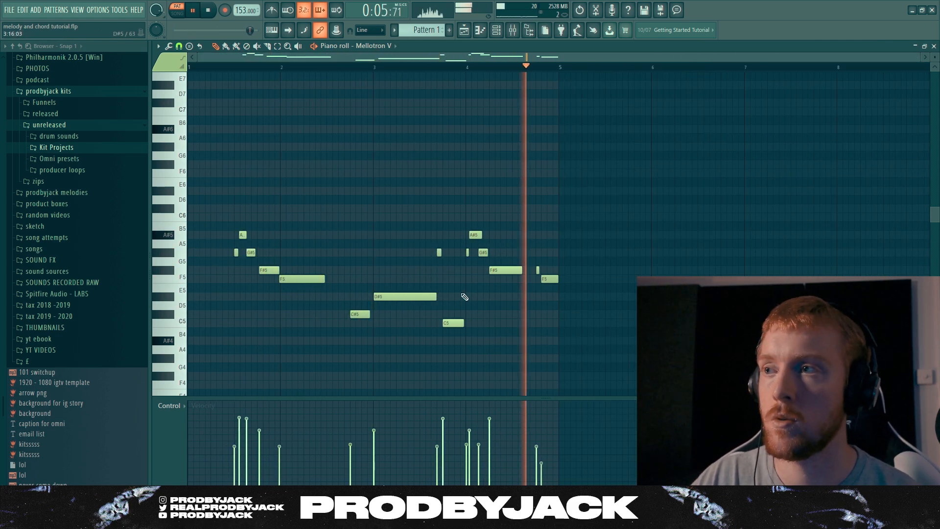
# Lower the four-note phrase at the start of bar 4 to C#5, D#5, C#5 and C5
pyautogui.scroll(2, 490, 230)
pyautogui.moveTo(486, 220); pyautogui.dragTo(443, 265)
pyautogui.hotkey('shift', 'Down')
pyautogui.hotkey('shift', 'Down')
pyautogui.hotkey('shift', 'Down')
pyautogui.hotkey('shift', 'Down')
pyautogui.hotkey('shift', 'Down')
pyautogui.hotkey('shift', 'Down')
pyautogui.hotkey('shift', 'Down')
pyautogui.moveTo(512, 271); pyautogui.dragTo(513, 323)
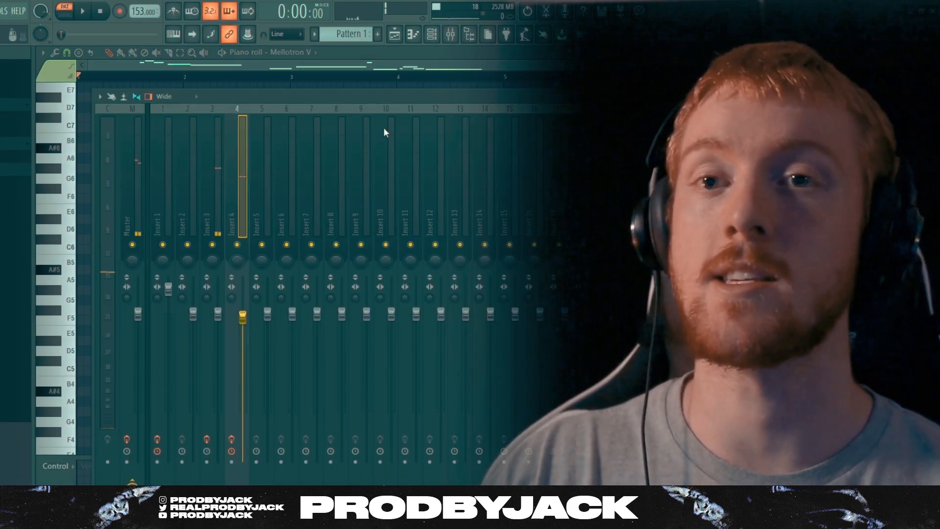
# Add an Omnisphere instrument channel to the project
pyautogui.click(396, 35)
pyautogui.moveTo(149, 221); pyautogui.dragTo(156, 153)
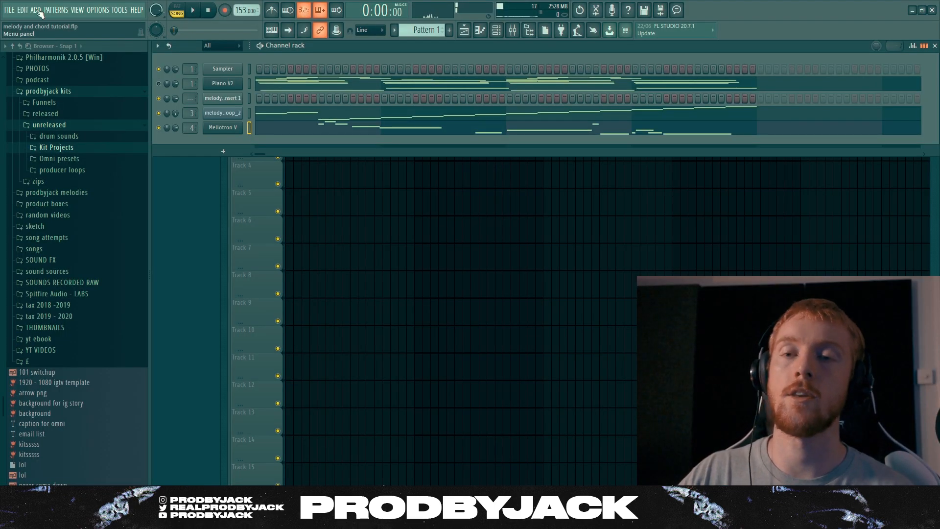
pyautogui.click(37, 10)
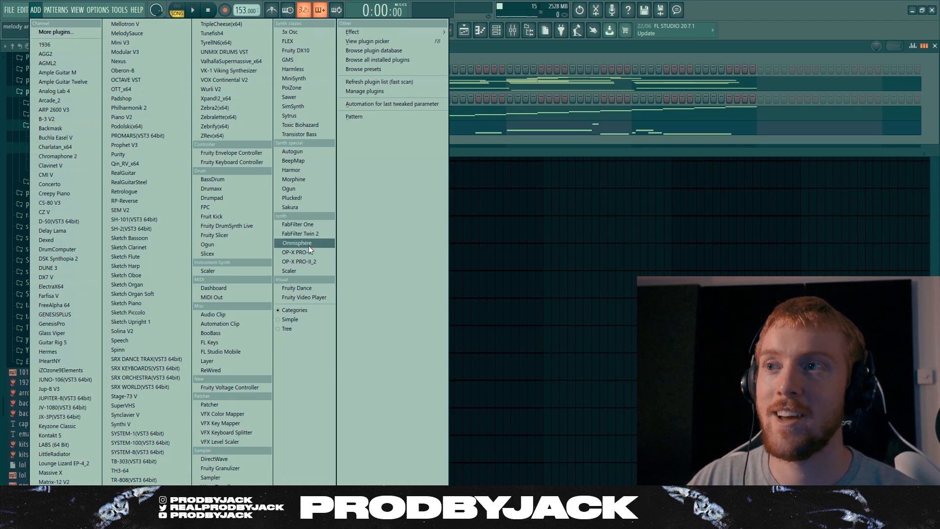
pyautogui.click(307, 245)
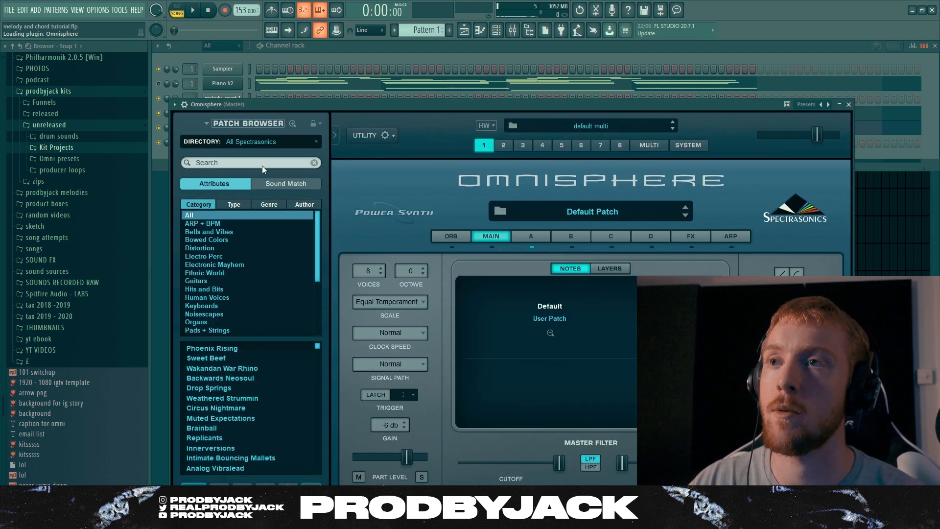
# Search the Omnisphere patches for "growler" and load Growler Moog Bass
pyautogui.click(262, 166)
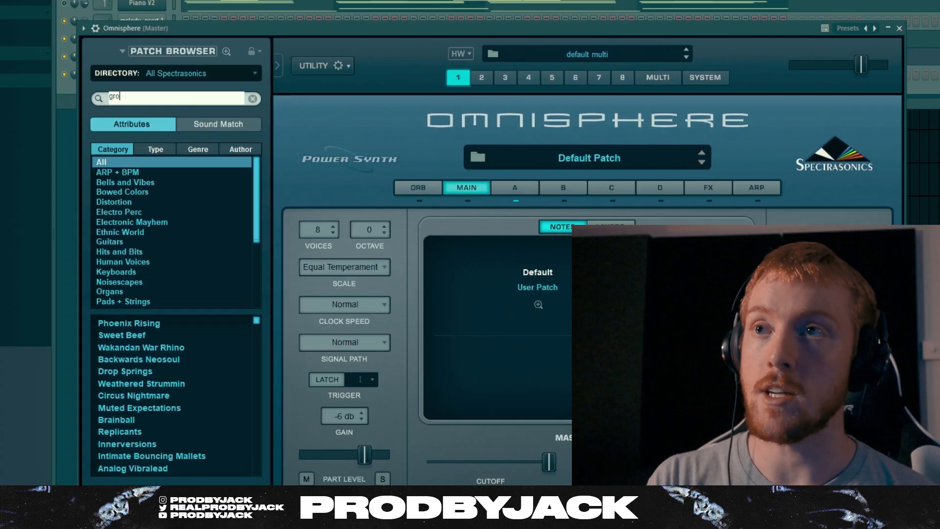
pyautogui.press('Return')
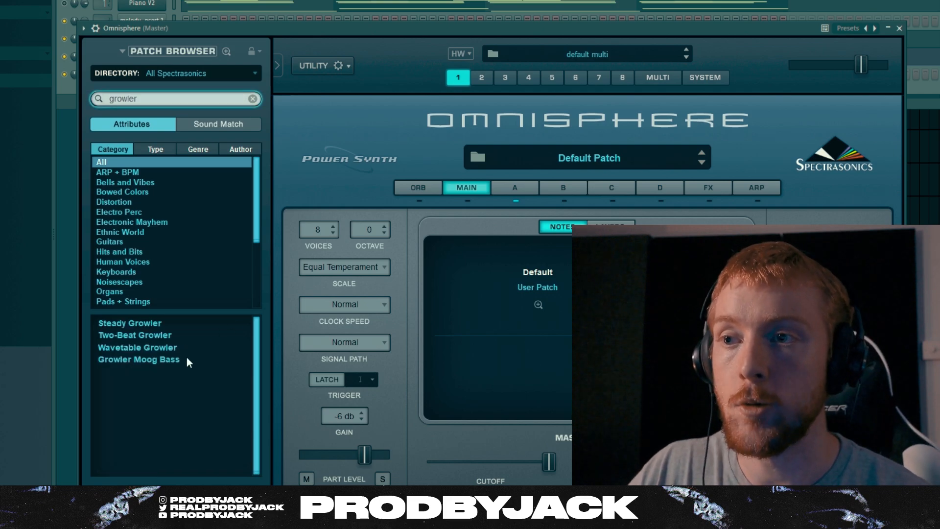
pyautogui.click(187, 359)
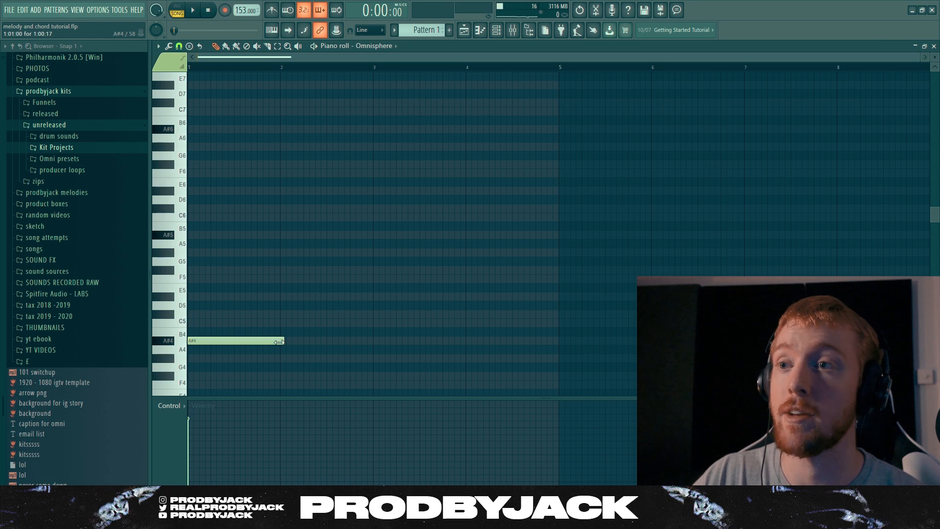
# Lengthen the opening A#4 bass note to one and a half bars and add an F#4 note at bar 3
pyautogui.scroll(2, 276, 340)
pyautogui.scroll(2, 279, 343)
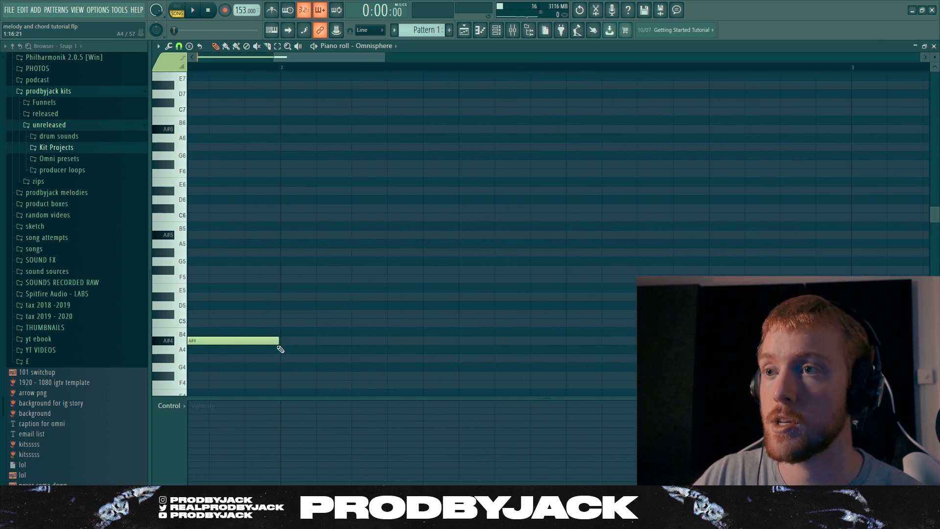
pyautogui.scroll(-4, 264, 345)
pyautogui.press('space')
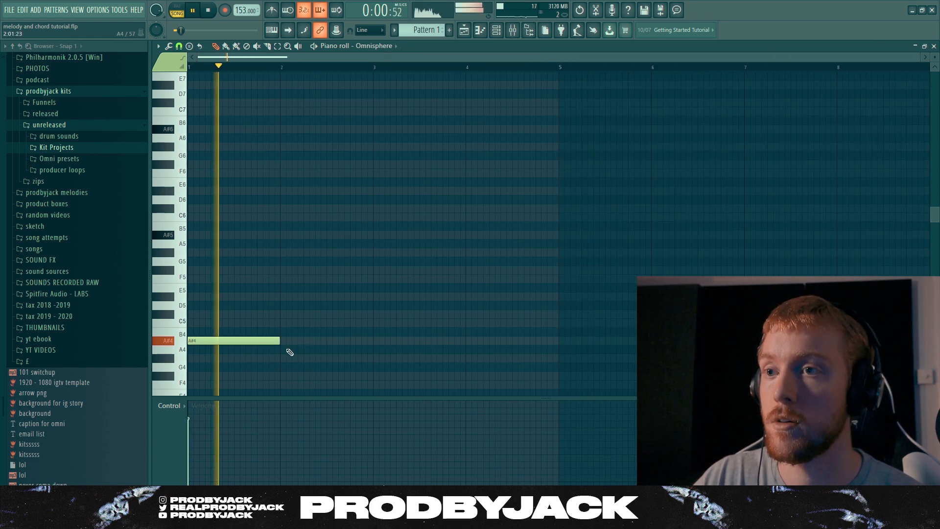
pyautogui.press('space')
pyautogui.moveTo(279, 341); pyautogui.dragTo(325, 341)
pyautogui.click(376, 377)
pyautogui.press('space')
pyautogui.scroll(-3, 354, 304)
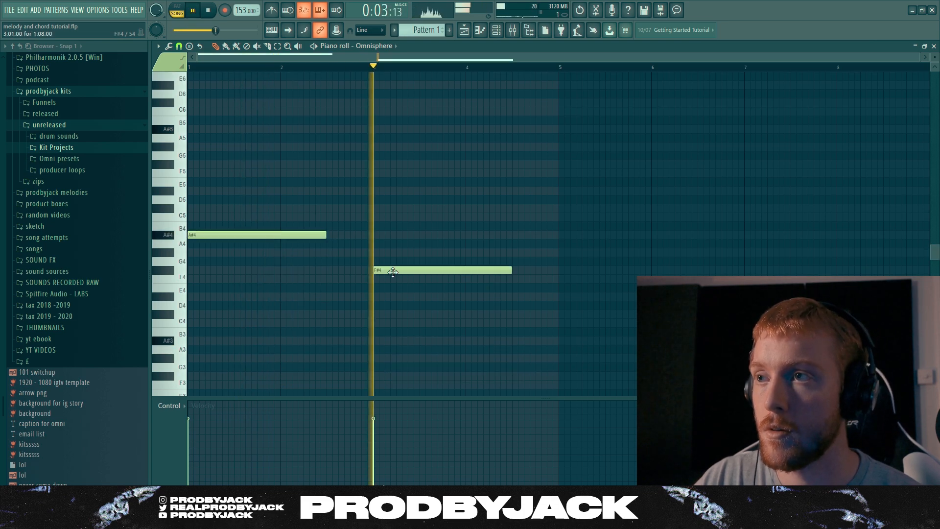
# Move the F#4 note to the second half of bar 2, trimmed to end at bar 3, and add an F4 note at bar 3
pyautogui.press('space')
pyautogui.moveTo(390, 271); pyautogui.dragTo(345, 272)
pyautogui.press('space')
# Change the bass note at bar 3 to C#4 and add an F4 note in the second half of bar 4
pyautogui.press('space')
pyautogui.click(377, 280)
pyautogui.moveTo(435, 282); pyautogui.dragTo(370, 271)
pyautogui.press('space')
pyautogui.moveTo(510, 279); pyautogui.dragTo(513, 314)
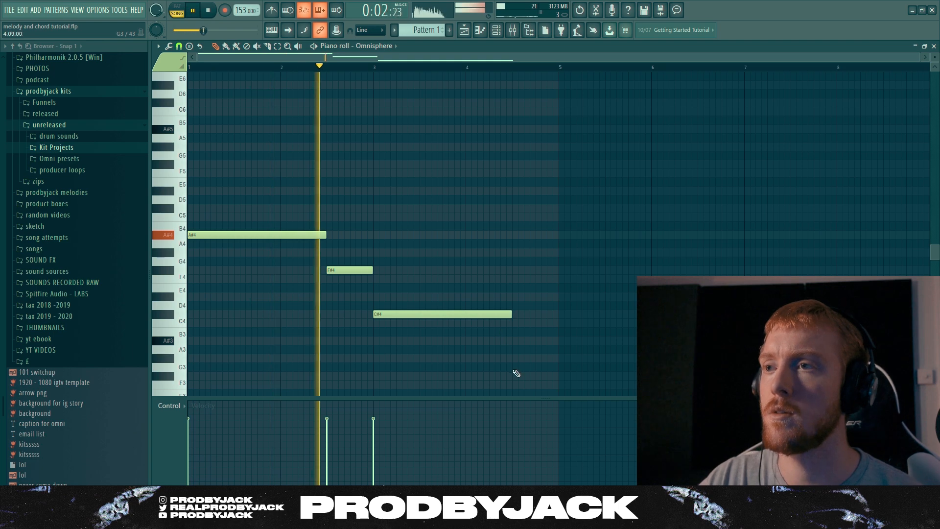
pyautogui.click(516, 279)
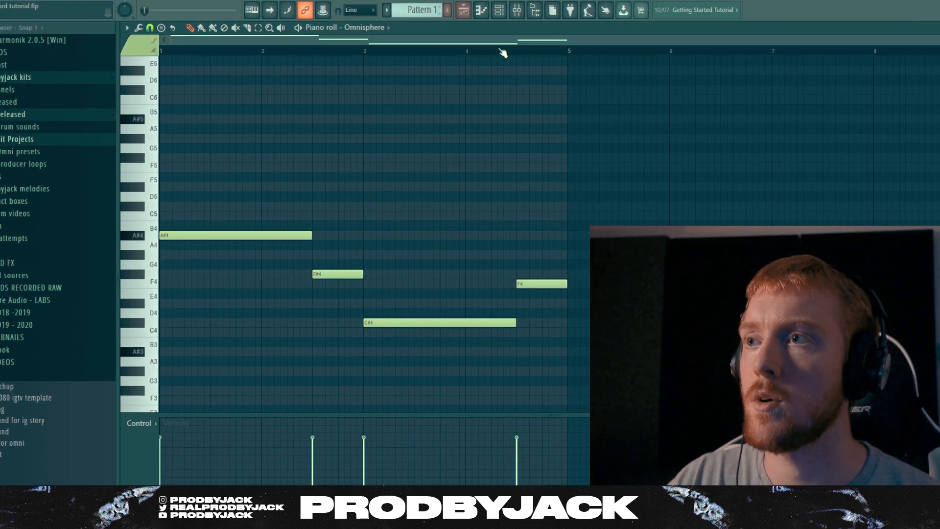
pyautogui.scroll(-3, 535, 259)
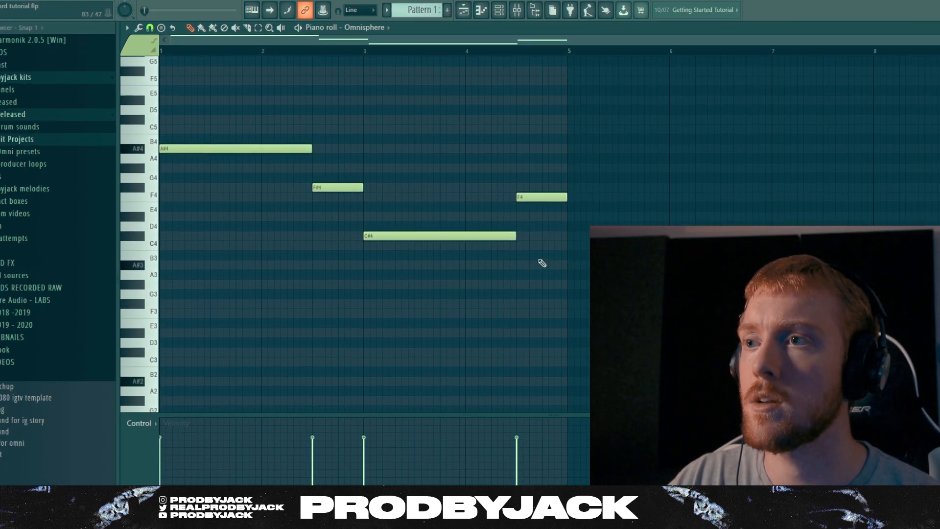
# Turn on ghost channels in the Omnisphere piano roll
pyautogui.scroll(2, 542, 279)
pyautogui.scroll(2, 550, 289)
pyautogui.hotkey('ctrl', 'a')
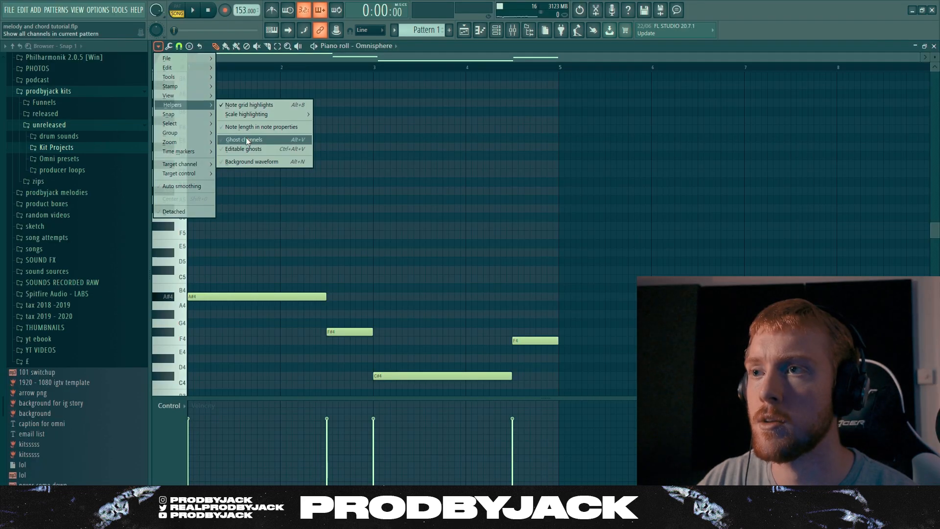
pyautogui.click(246, 137)
# Lower the bass note in the second half of bar 2 to F4, in line with the ghost chord notes
pyautogui.scroll(-3, 357, 200)
pyautogui.scroll(2, 542, 277)
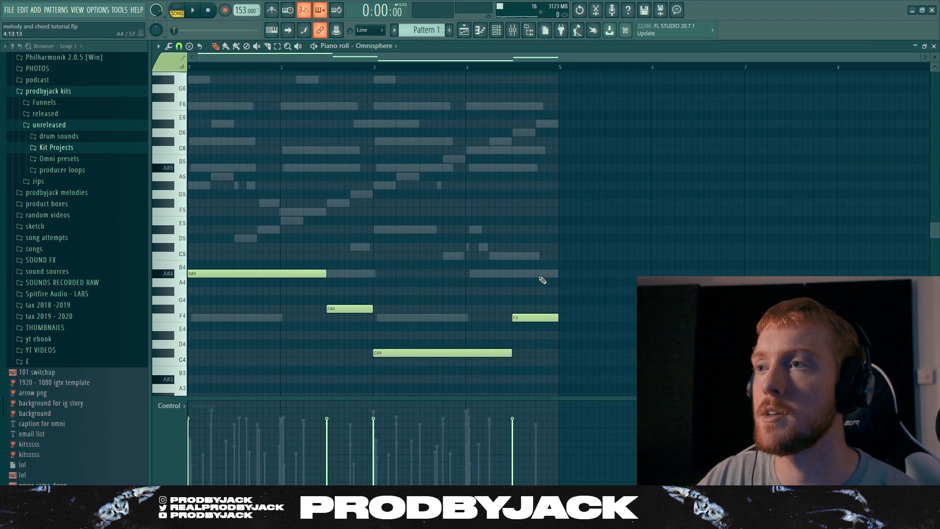
pyautogui.scroll(-3, 529, 282)
pyautogui.scroll(2, 529, 282)
pyautogui.scroll(-1, 321, 305)
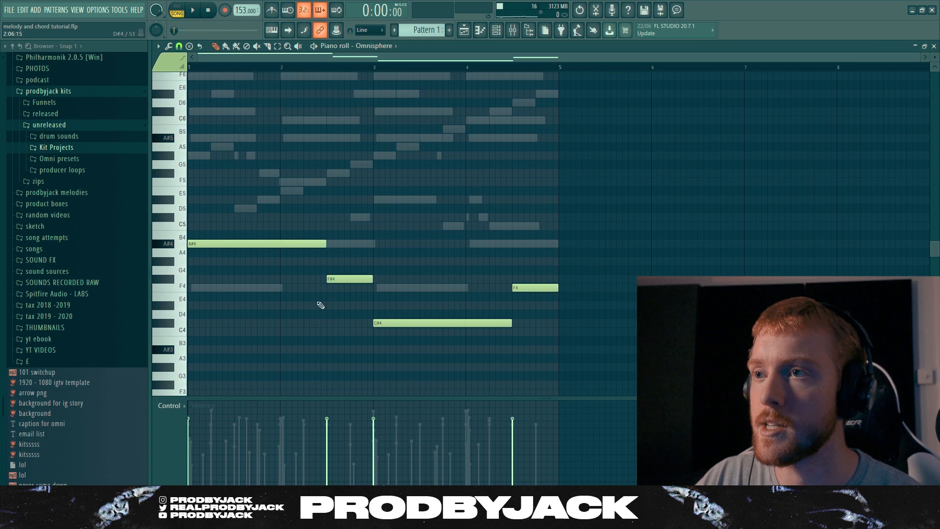
pyautogui.scroll(1, 279, 238)
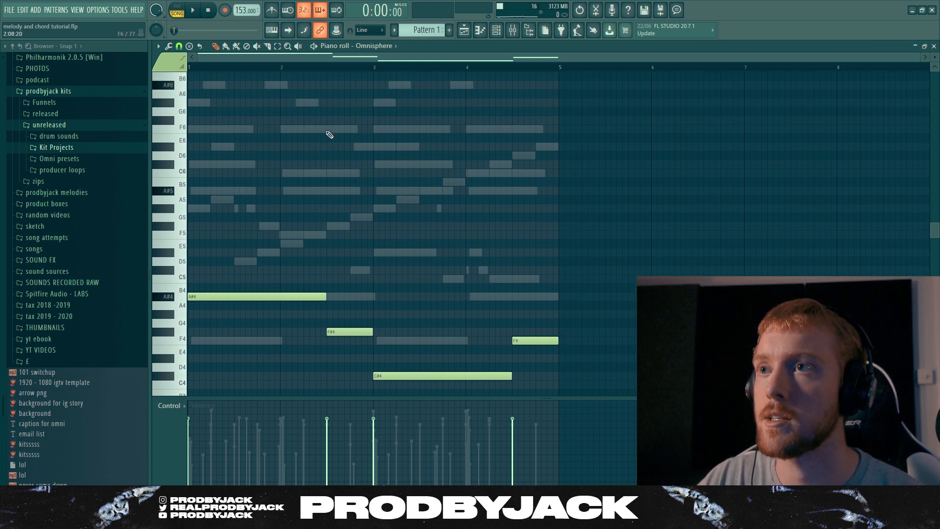
pyautogui.scroll(1, 330, 135)
pyautogui.scroll(-2, 327, 168)
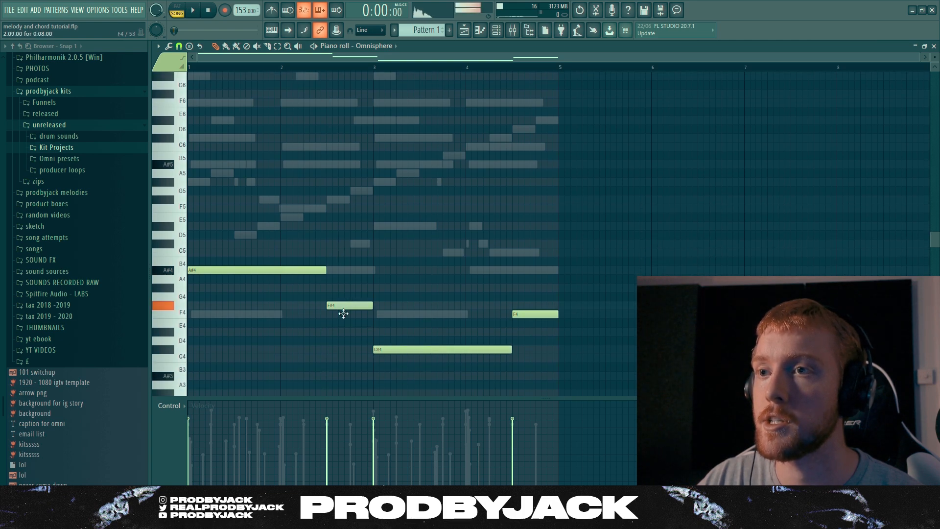
pyautogui.moveTo(343, 313); pyautogui.dragTo(342, 315)
# Play back the bass line and add a short C#5 note near the end of bar 2
pyautogui.press('space')
pyautogui.scroll(1, 372, 315)
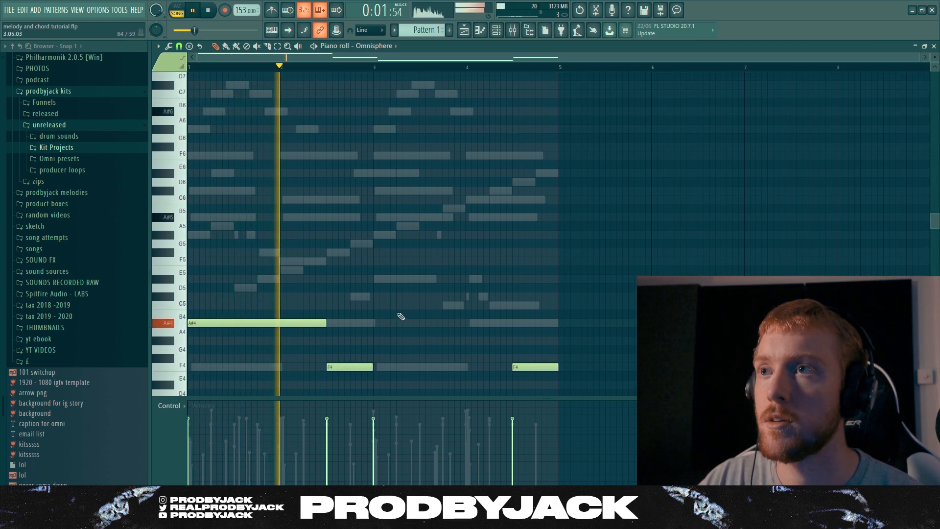
pyautogui.scroll(-1, 402, 315)
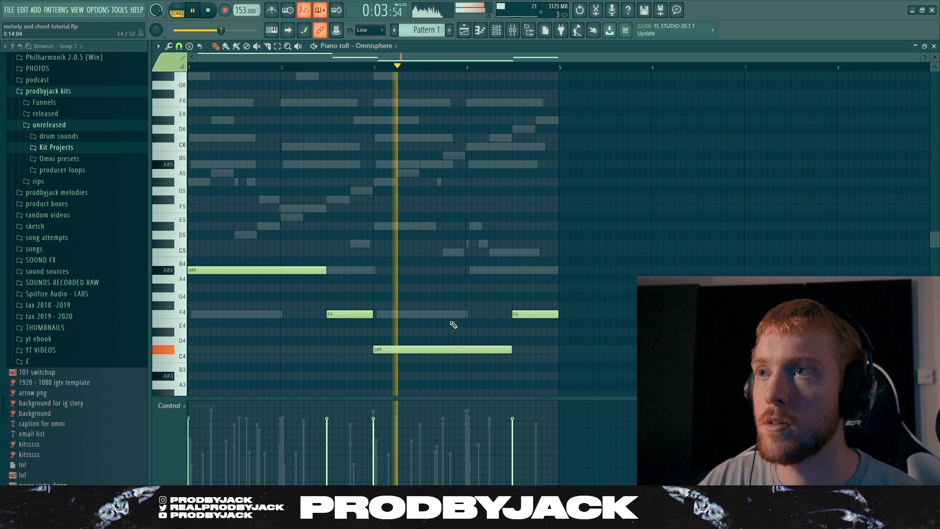
pyautogui.scroll(-1, 443, 306)
pyautogui.scroll(2, 510, 308)
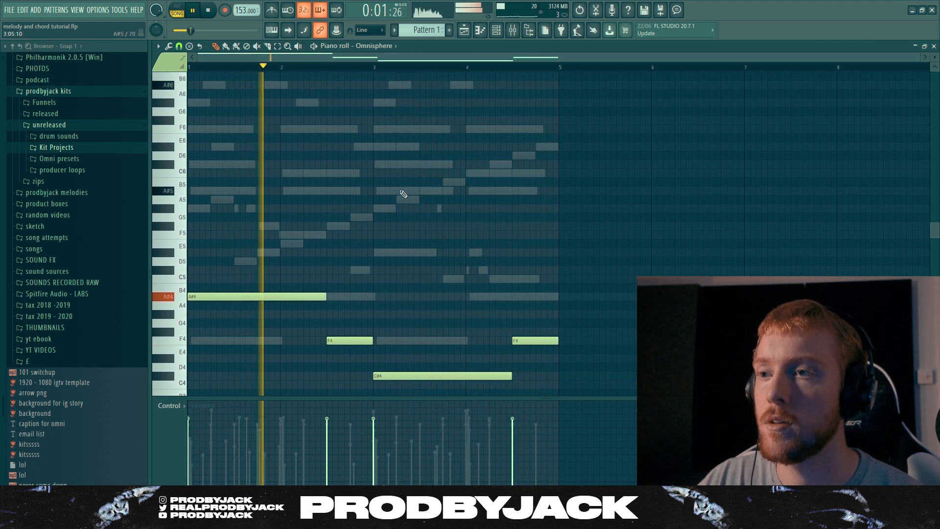
pyautogui.scroll(-1, 407, 198)
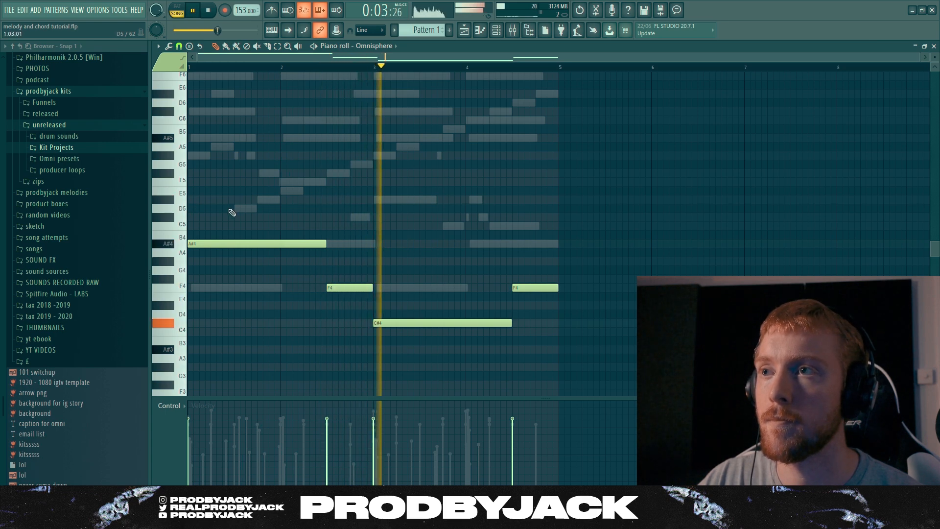
pyautogui.click(351, 217)
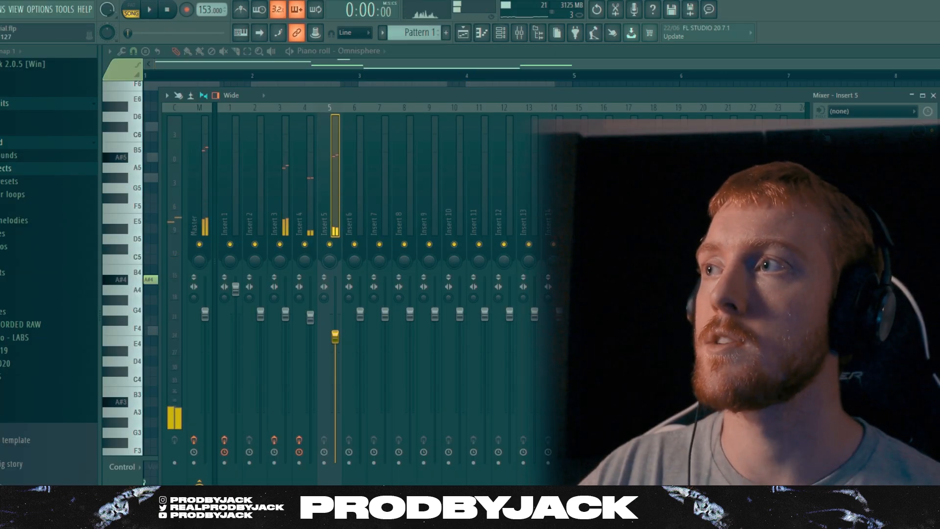
# Close the mixer and compare the Omnisphere bass notes with the ghost notes of the other channels
pyautogui.click(826, 136)
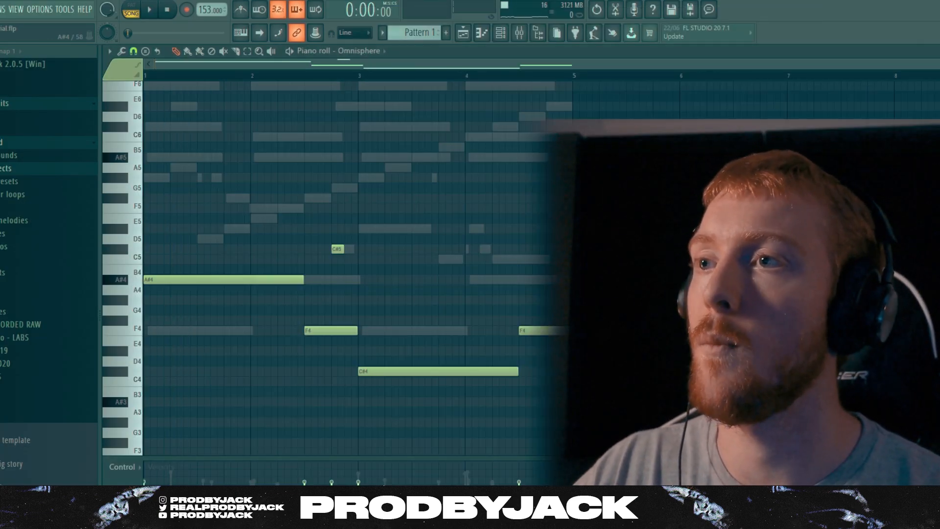
pyautogui.scroll(2, 363, 291)
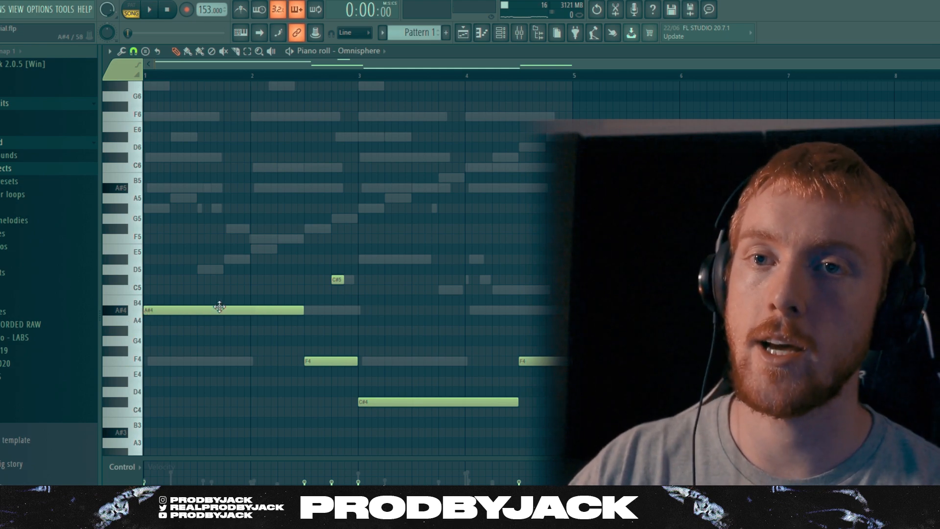
pyautogui.scroll(2, 330, 257)
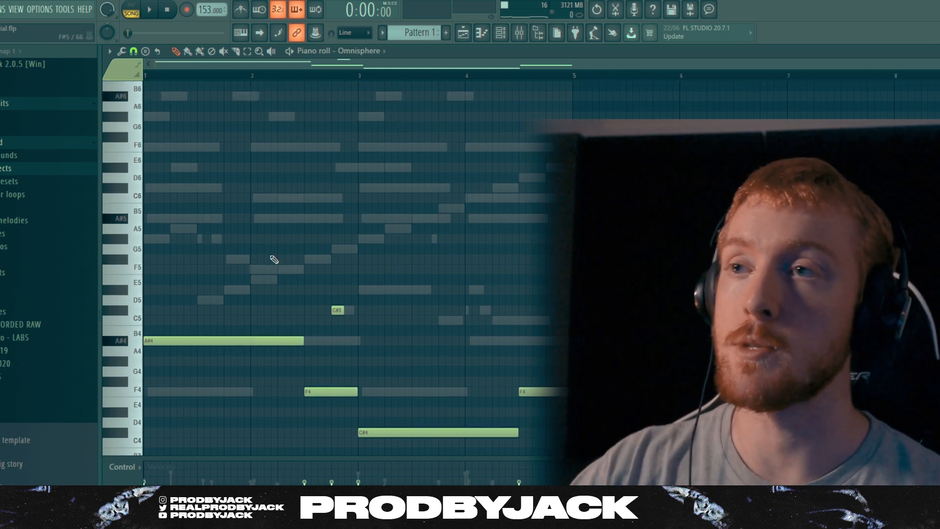
pyautogui.scroll(4, 337, 176)
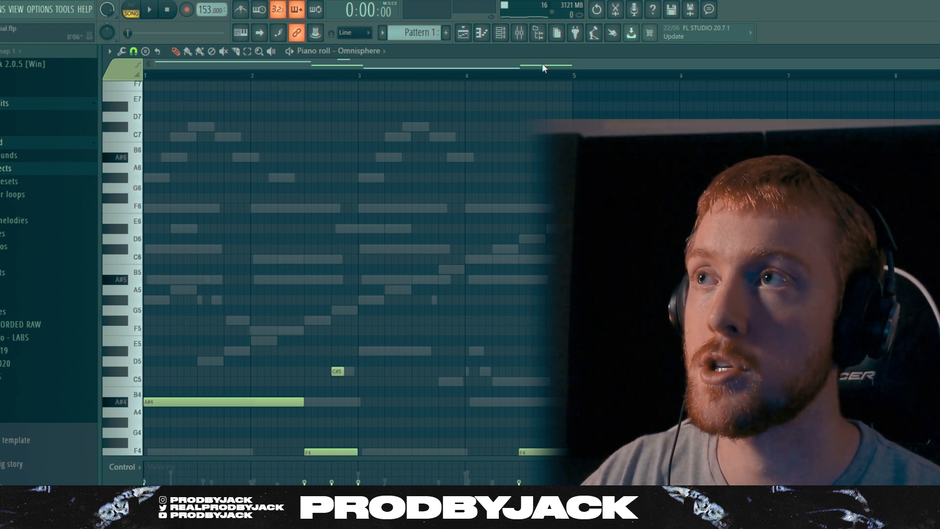
pyautogui.scroll(-4, 463, 239)
pyautogui.scroll(2, 463, 238)
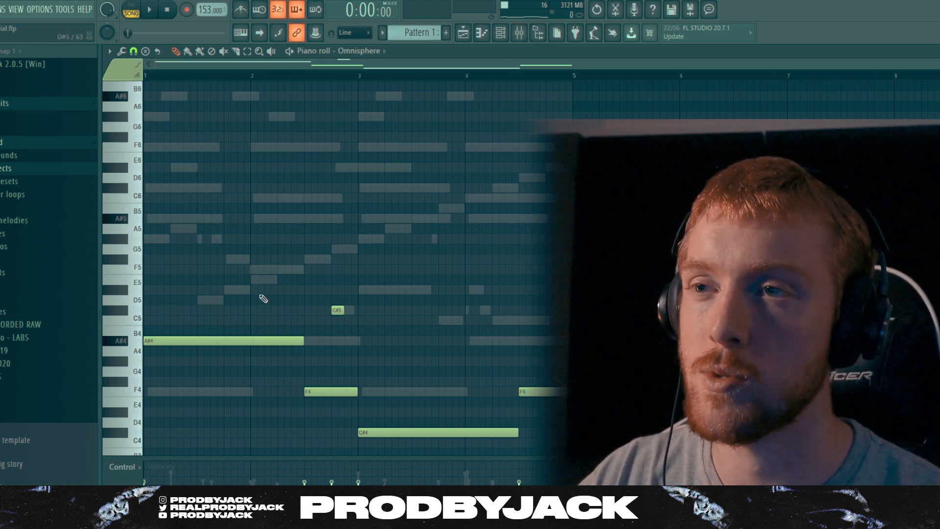
pyautogui.scroll(-2, 268, 292)
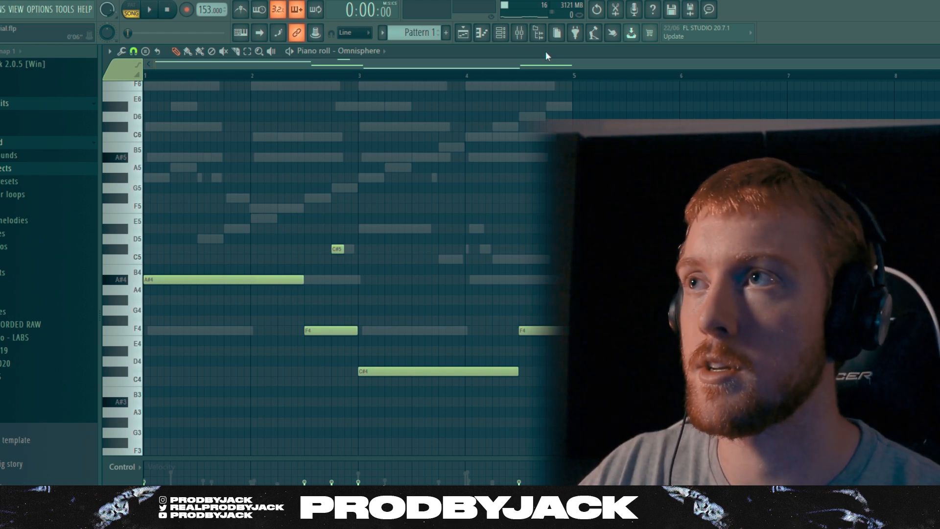
# Load FabFilter Pro-Q 3 on mixer Insert 5 and apply a high cut at about 733 Hz to the bass during playback
pyautogui.click(519, 34)
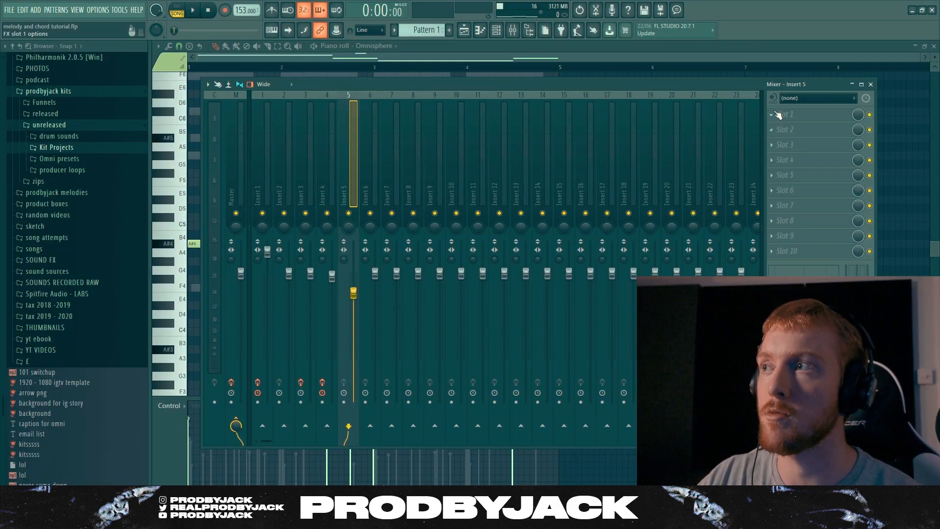
pyautogui.click(775, 116)
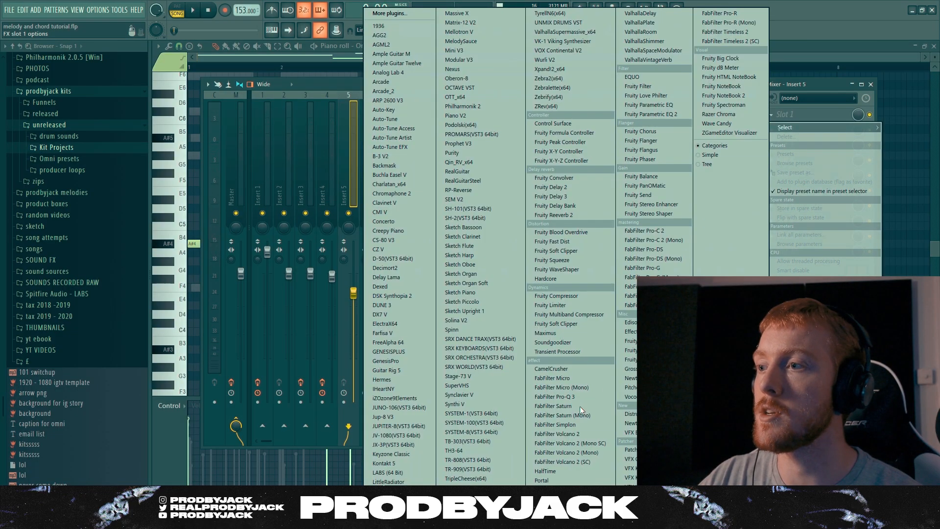
pyautogui.click(553, 397)
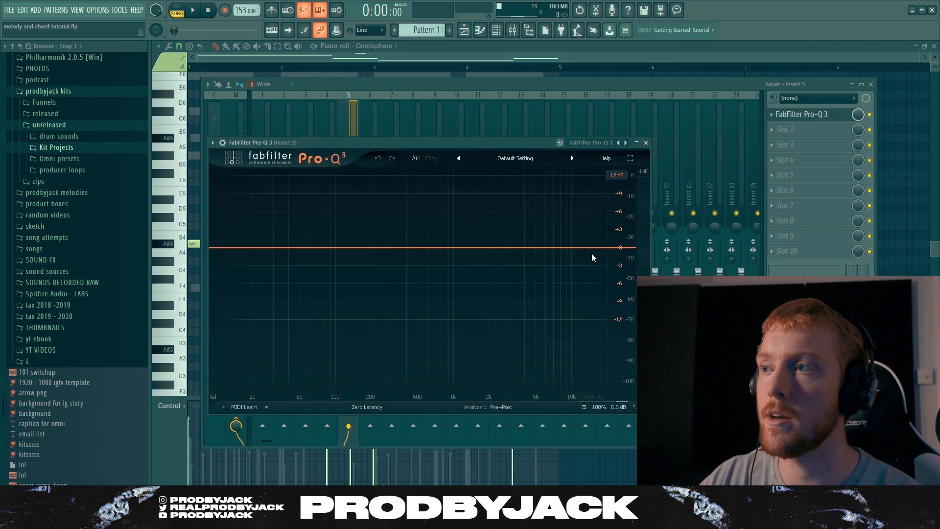
pyautogui.click(607, 249)
pyautogui.press('space')
pyautogui.moveTo(607, 249); pyautogui.dragTo(437, 250)
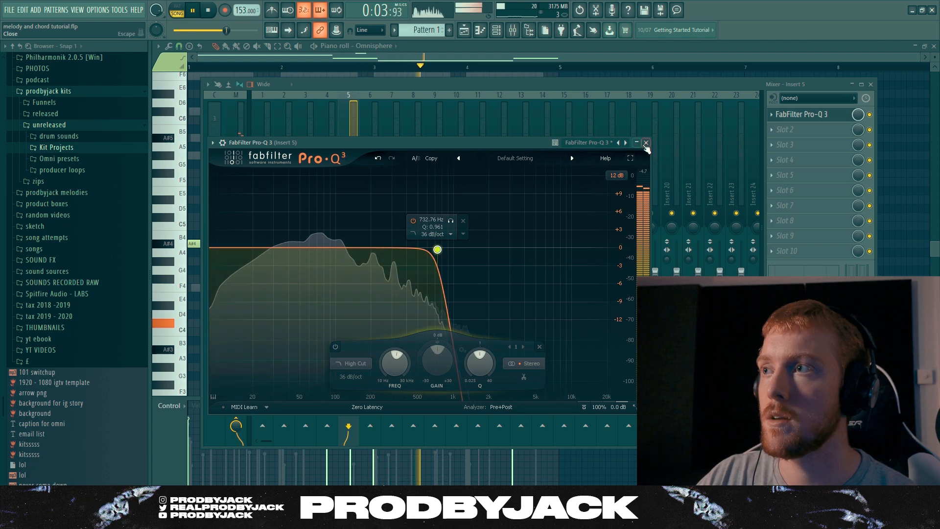
pyautogui.click(646, 143)
pyautogui.press('space')
pyautogui.click(804, 139)
pyautogui.moveTo(789, 143)
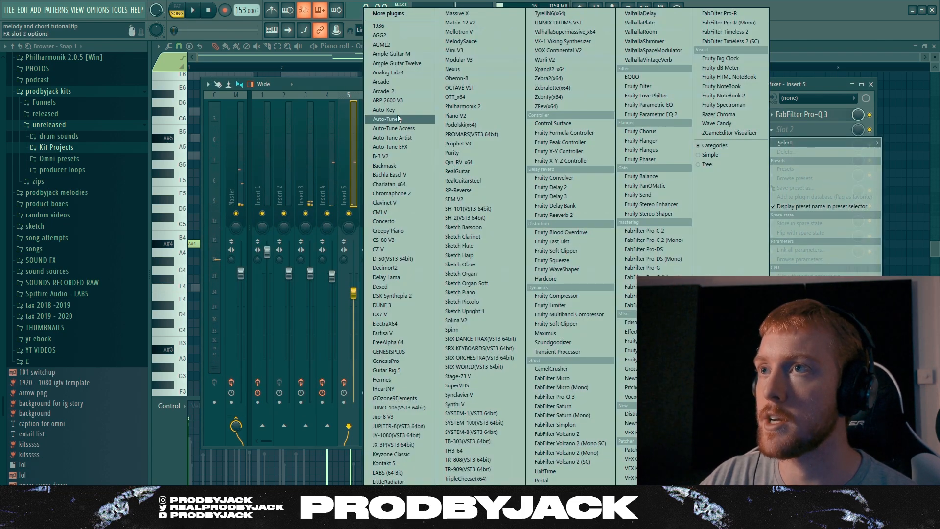
pyautogui.click(338, 86)
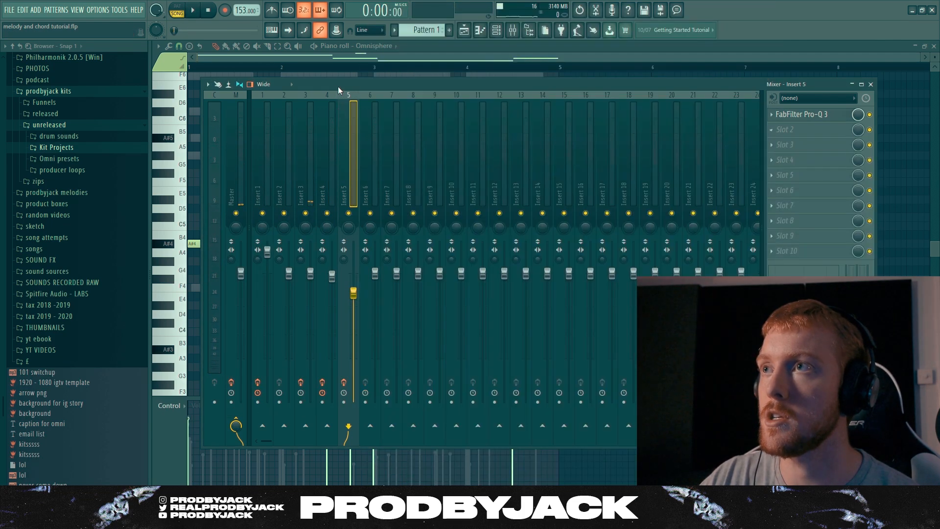
# Add the Foxxy Fuzz distortion to the third common effect slot of Omnisphere's Growler Moog Bass patch
pyautogui.click(496, 31)
pyautogui.click(231, 143)
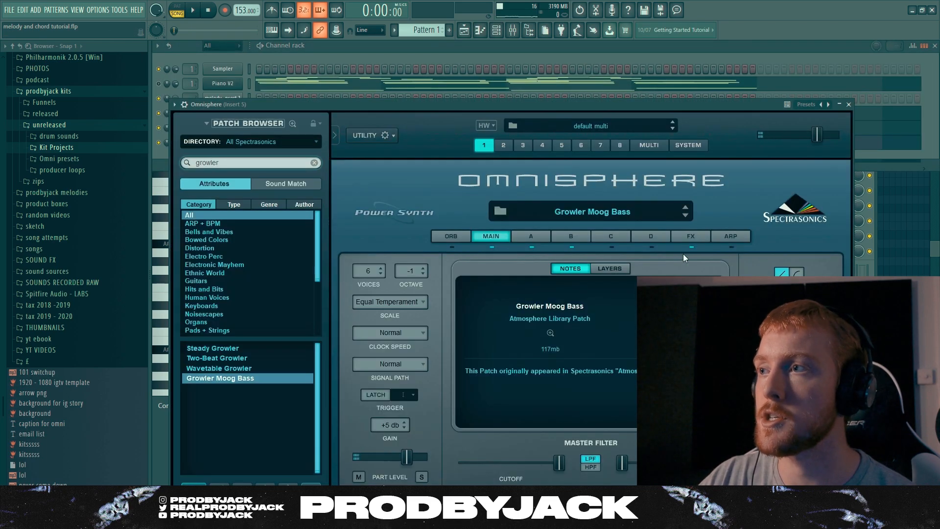
pyautogui.click(685, 236)
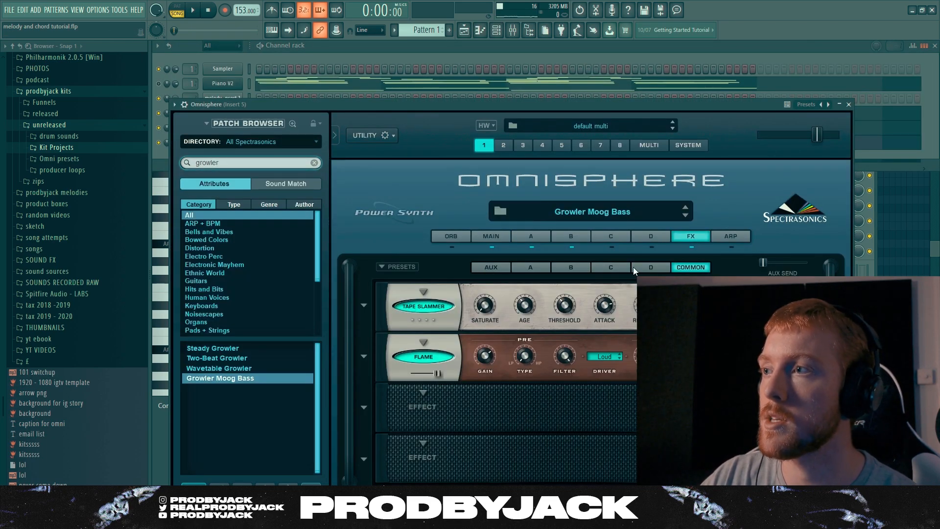
pyautogui.click(409, 388)
pyautogui.moveTo(455, 398)
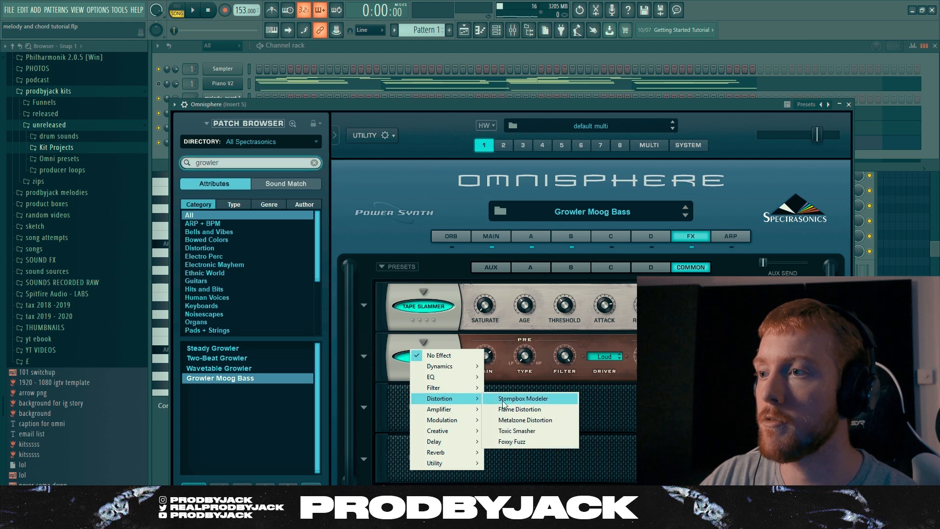
pyautogui.click(512, 442)
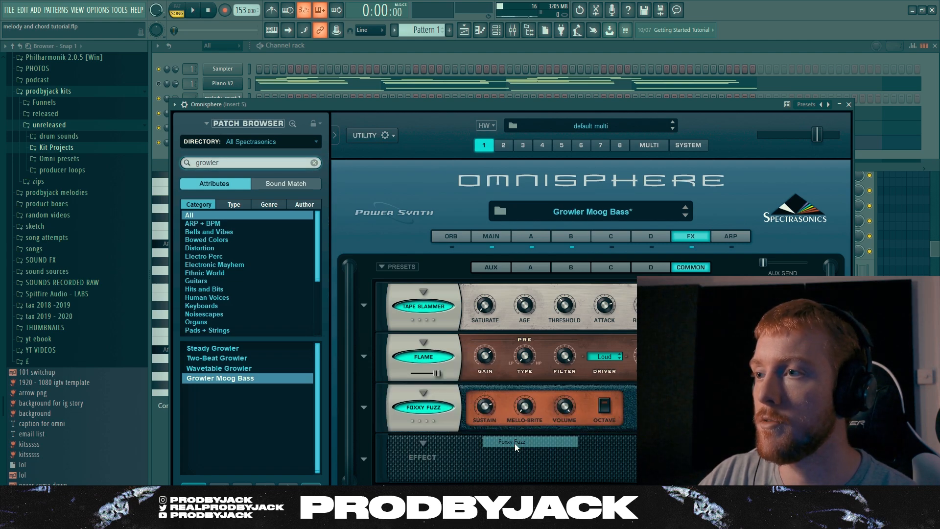
# Play the loop while replacing the Foxxy Fuzz on the bass with Toxic Smasher and Metalzone Distortion in turn
pyautogui.click(194, 11)
pyautogui.moveTo(393, 105); pyautogui.dragTo(386, 69)
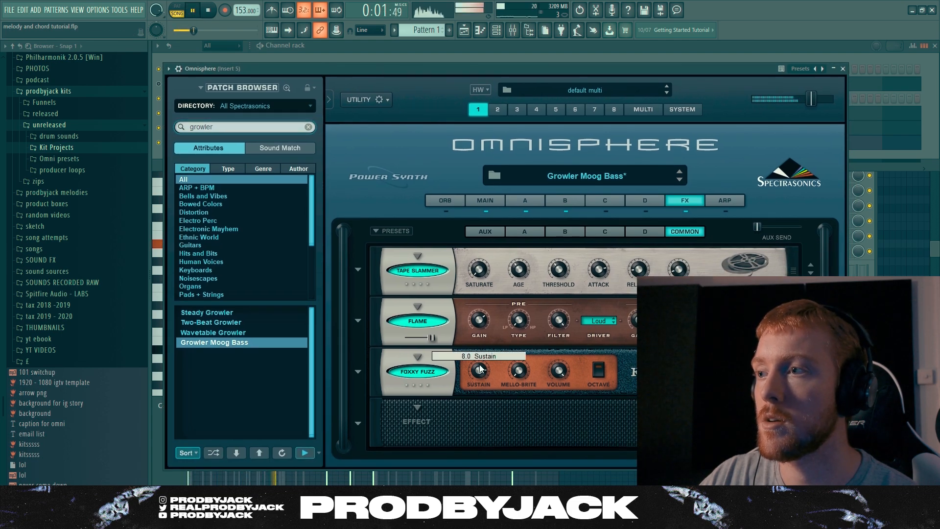
pyautogui.click(419, 371)
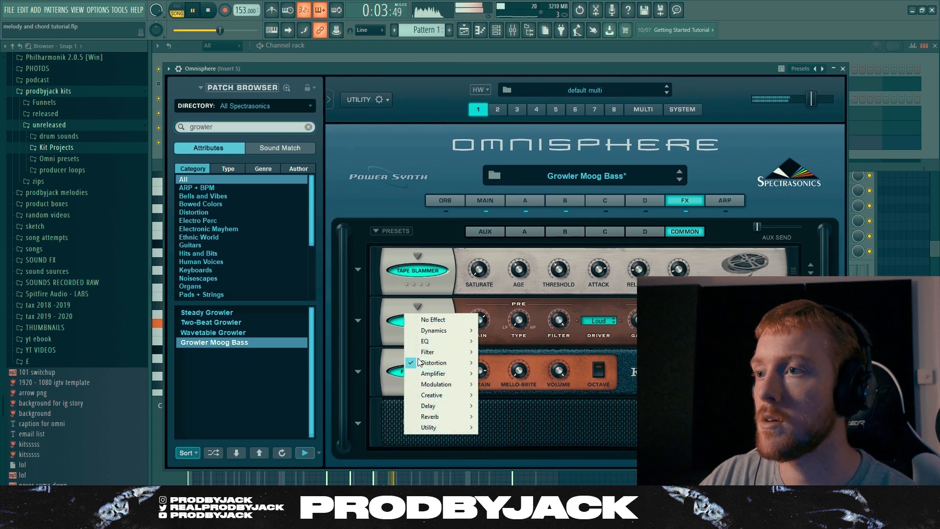
pyautogui.moveTo(441, 360)
pyautogui.click(524, 395)
pyautogui.click(432, 370)
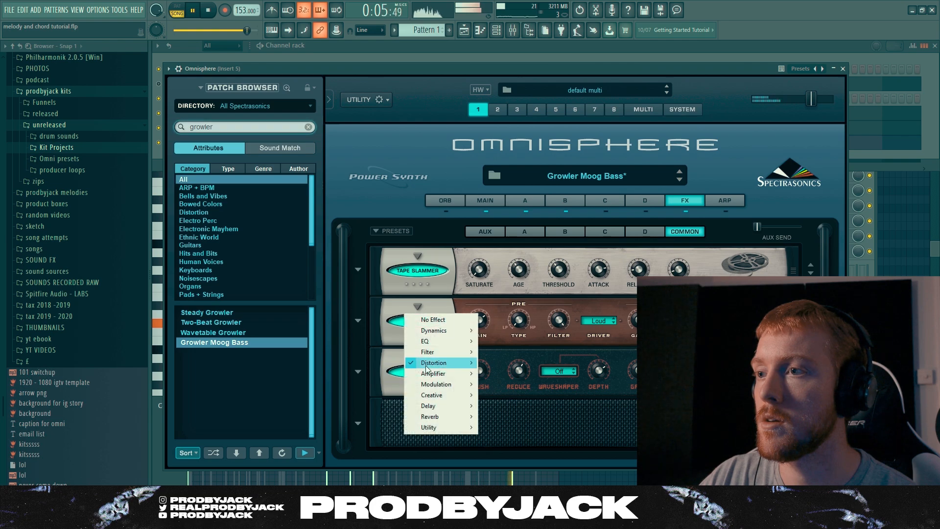
pyautogui.click(519, 380)
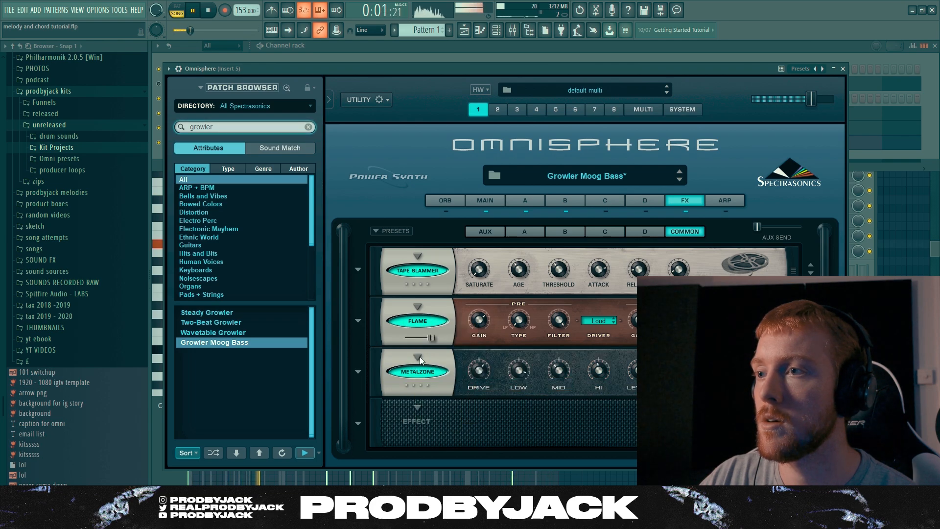
pyautogui.click(420, 360)
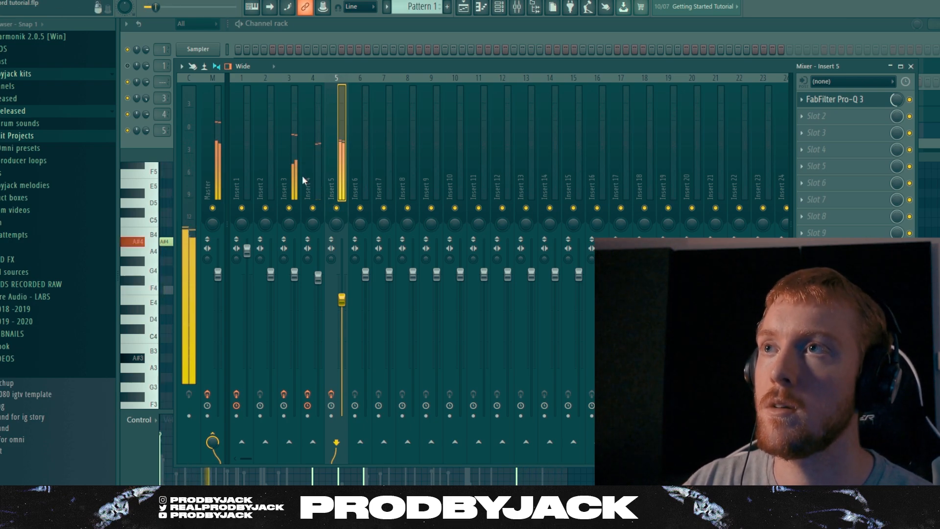
# Raise the mixer level of Insert 3 to 2.7 dB and stop playback
pyautogui.moveTo(294, 272)
pyautogui.mouseDown()
pyautogui.moveTo(295, 262)
pyautogui.moveTo(294, 270)
pyautogui.mouseUp()
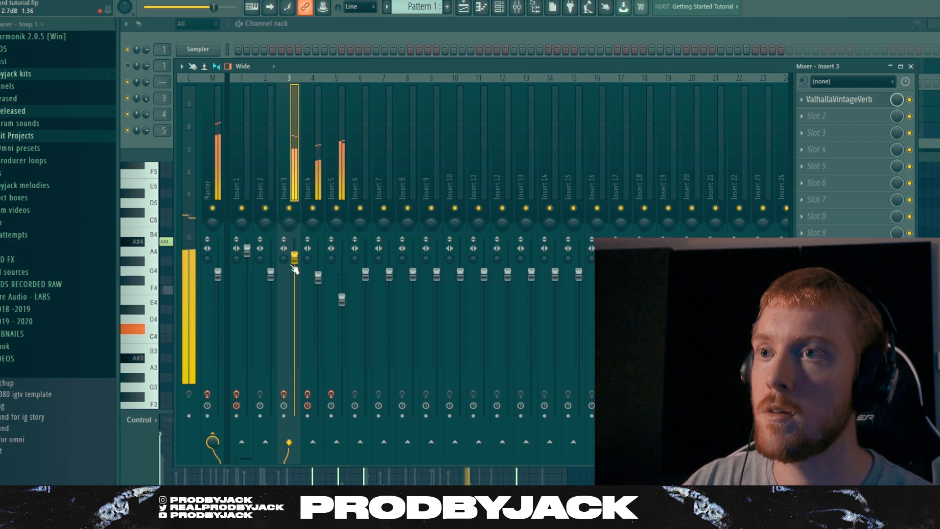
pyautogui.press('space')
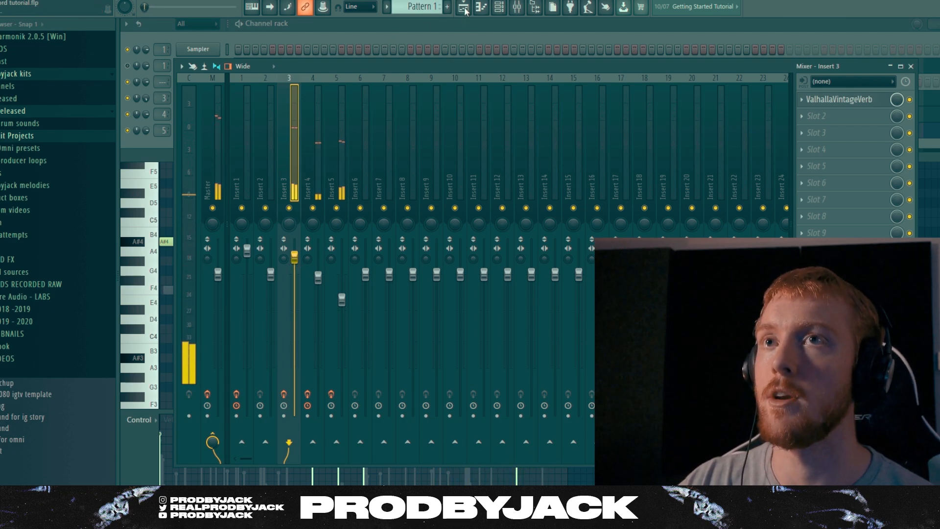
# Review the pattern in the playlist and the layers in the channel rack, including the options of the second melody loop channel
pyautogui.click(465, 8)
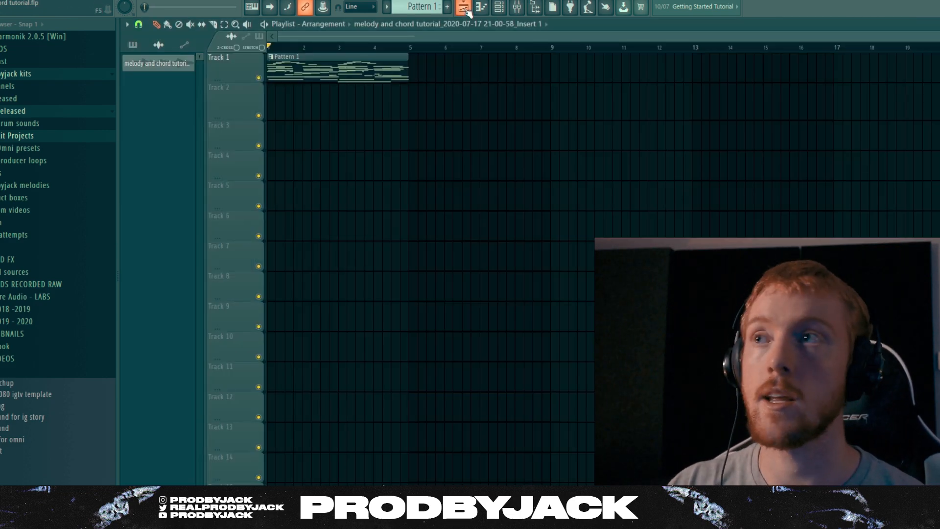
pyautogui.click(499, 8)
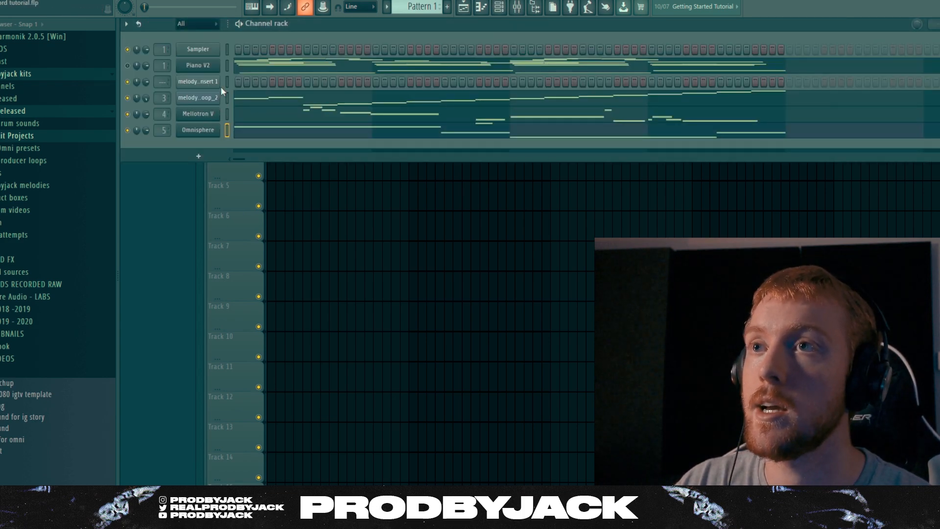
pyautogui.rightClick(222, 99)
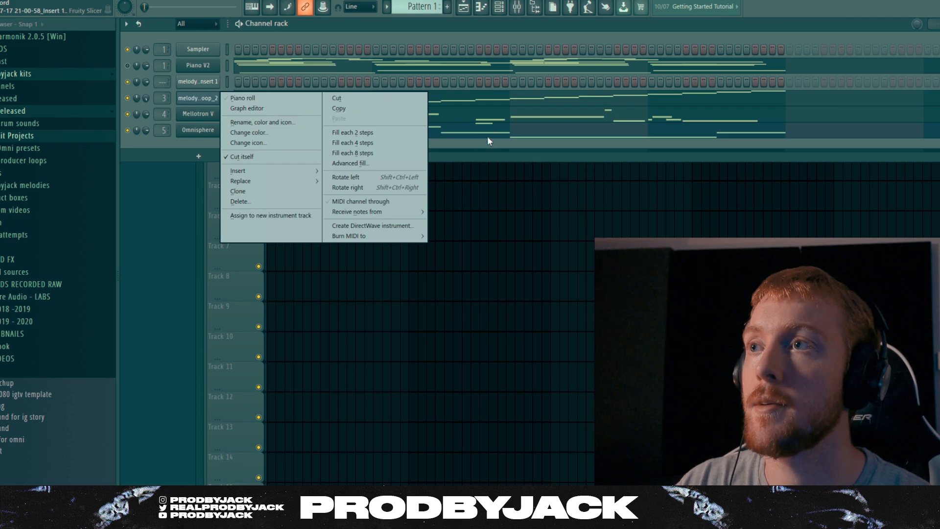
pyautogui.click(264, 119)
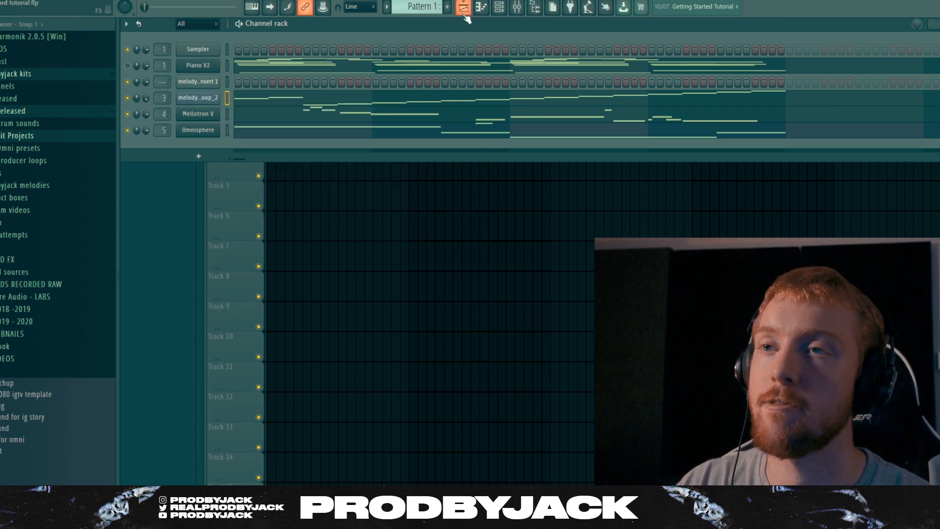